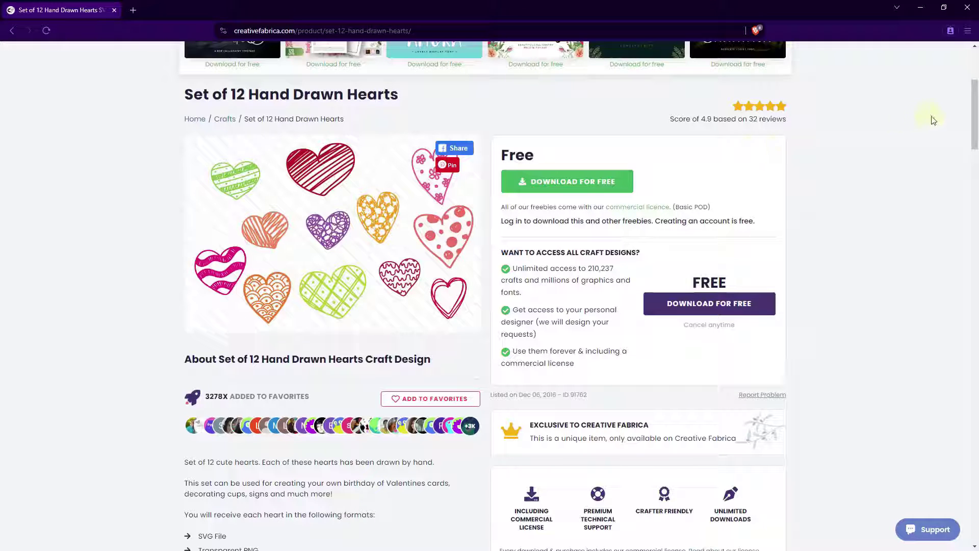
pyautogui.moveTo(973, 137); pyautogui.dragTo(974, 95)
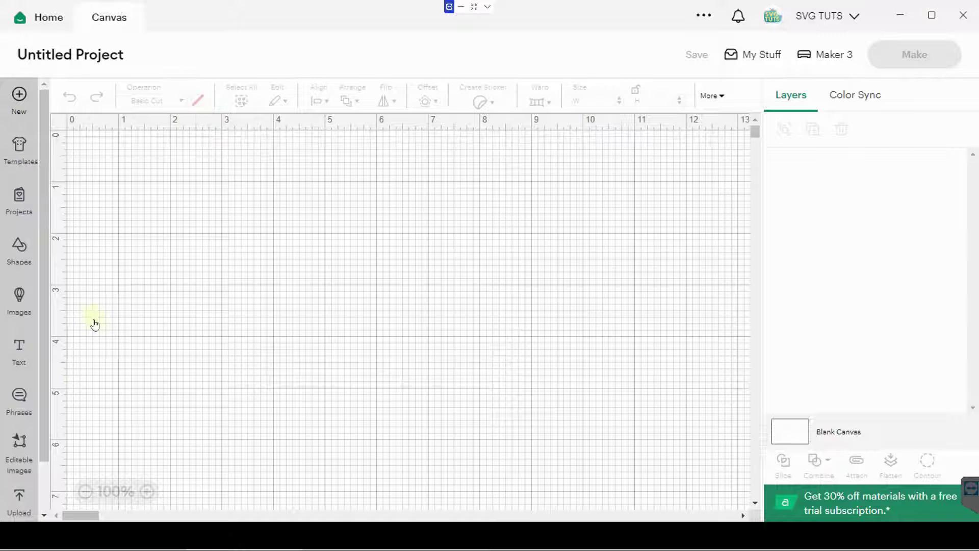
# Add the six recently uploaded heart images to the canvas together.
pyautogui.click(18, 508)
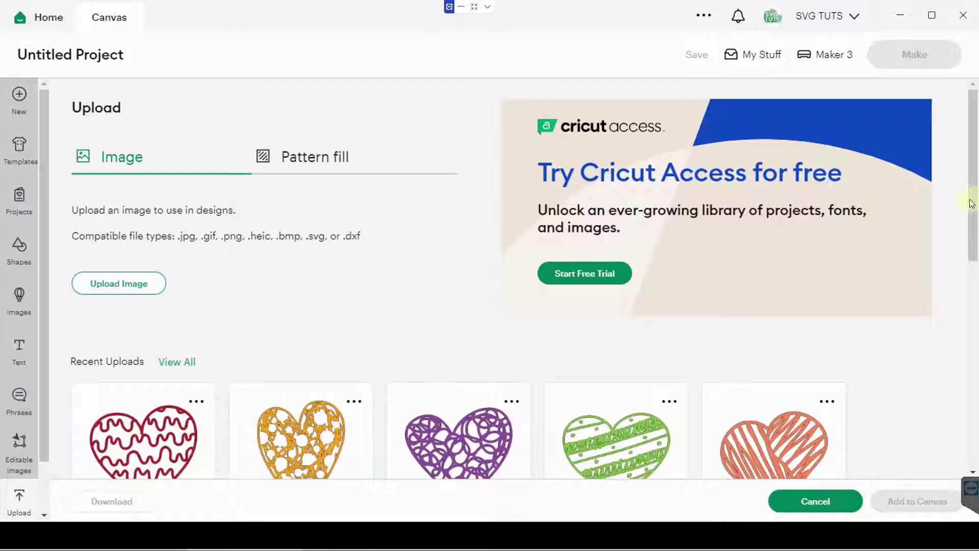
pyautogui.scroll(-5, 972, 203)
pyautogui.click(169, 420)
pyautogui.click(774, 224)
pyautogui.click(616, 225)
pyautogui.click(517, 261)
pyautogui.click(308, 258)
pyautogui.click(148, 267)
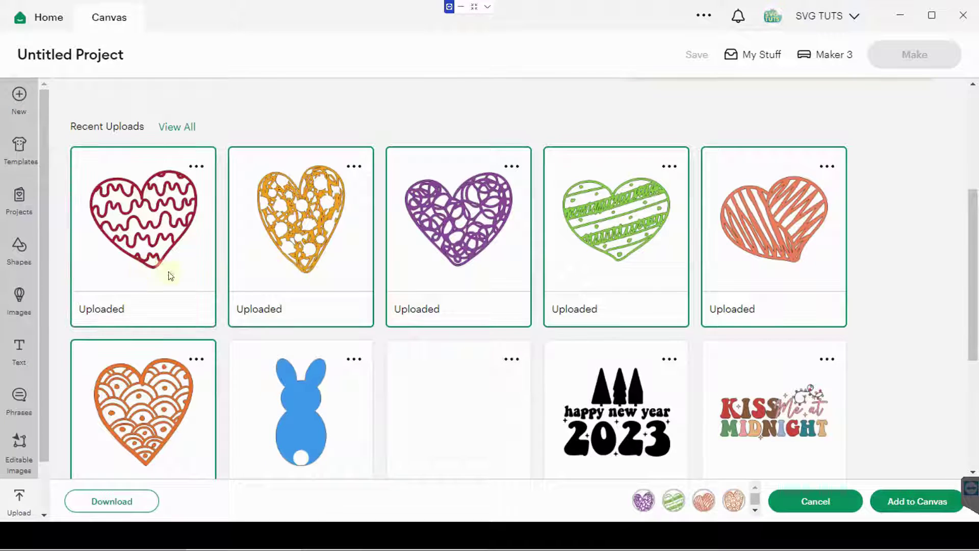
pyautogui.click(923, 501)
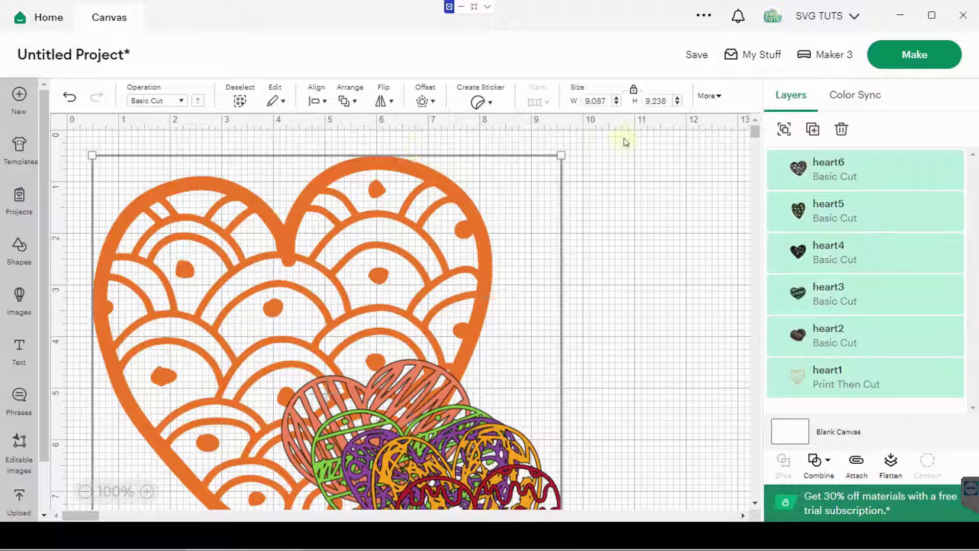
# Set the overall width of the six selected hearts to 5 in, keeping their proportions.
pyautogui.doubleClick(599, 100)
pyautogui.write('5')
pyautogui.press('Tab')
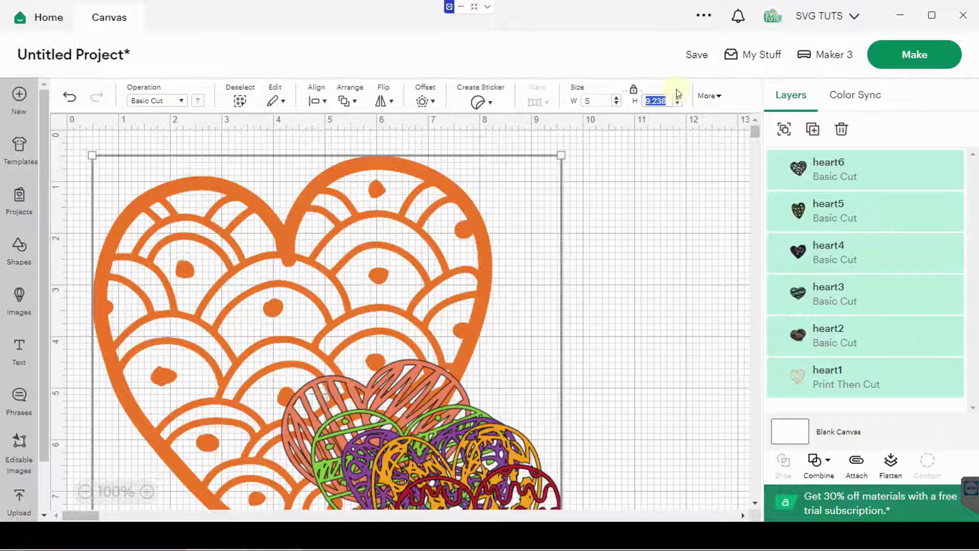
# Spread the hearts apart on the canvas and shrink the large orange scalloped heart to about 2.87 × 3.12 in.
pyautogui.click(525, 241)
pyautogui.moveTo(341, 362); pyautogui.dragTo(672, 223)
pyautogui.moveTo(261, 319); pyautogui.dragTo(326, 411)
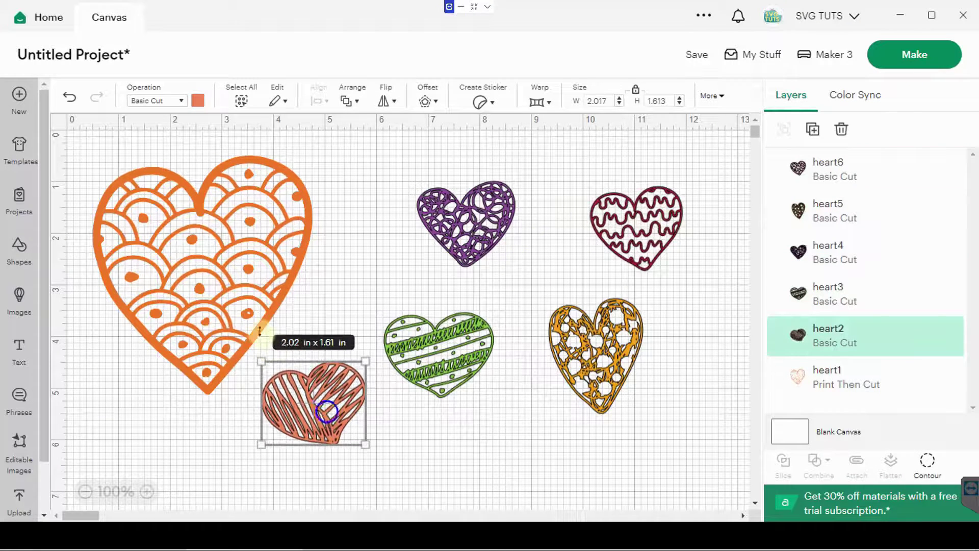
pyautogui.moveTo(237, 305); pyautogui.dragTo(225, 292)
pyautogui.moveTo(295, 379); pyautogui.dragTo(224, 302)
pyautogui.moveTo(157, 240); pyautogui.dragTo(218, 248)
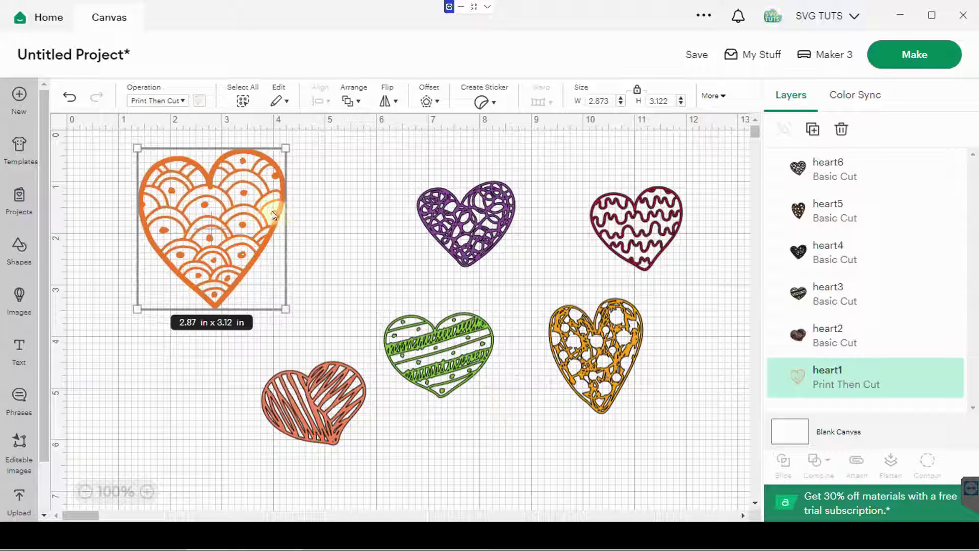
# Create a 0.25 in offset with rounded corners around the orange scalloped heart.
pyautogui.click(436, 333)
pyautogui.click(260, 247)
pyautogui.click(433, 102)
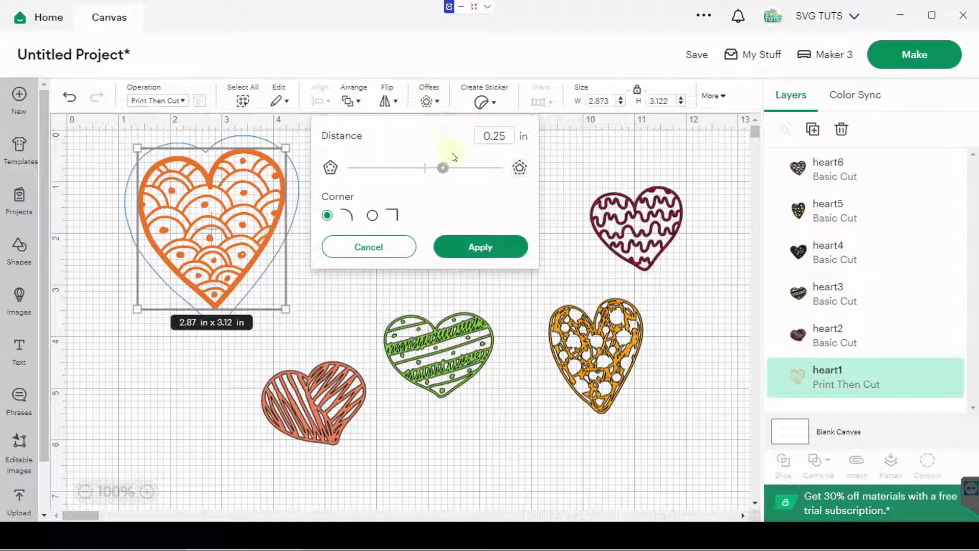
pyautogui.click(476, 246)
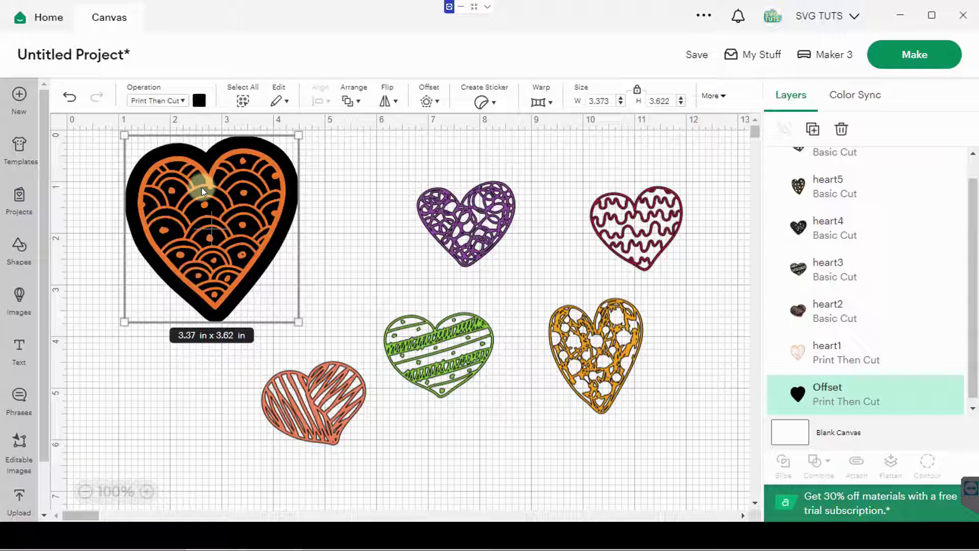
# Colour the offset white, flatten it together with the orange heart, and expand the flattened layer.
pyautogui.click(199, 100)
pyautogui.click(213, 268)
pyautogui.moveTo(102, 139); pyautogui.dragTo(239, 250)
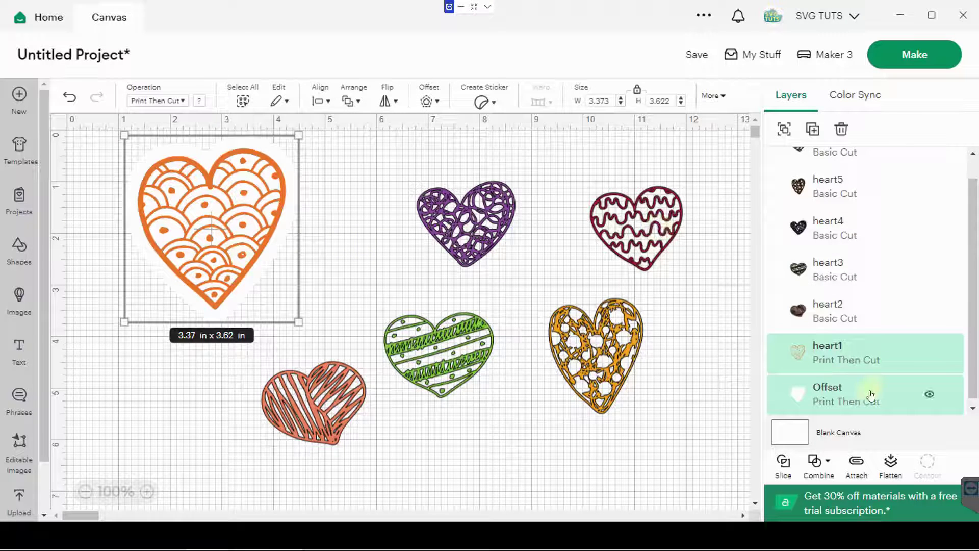
pyautogui.click(891, 464)
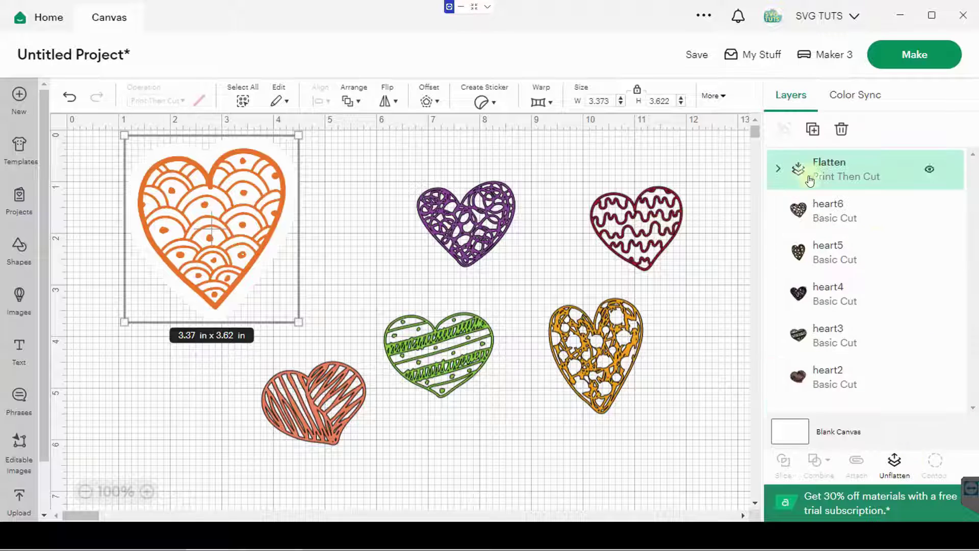
pyautogui.click(777, 172)
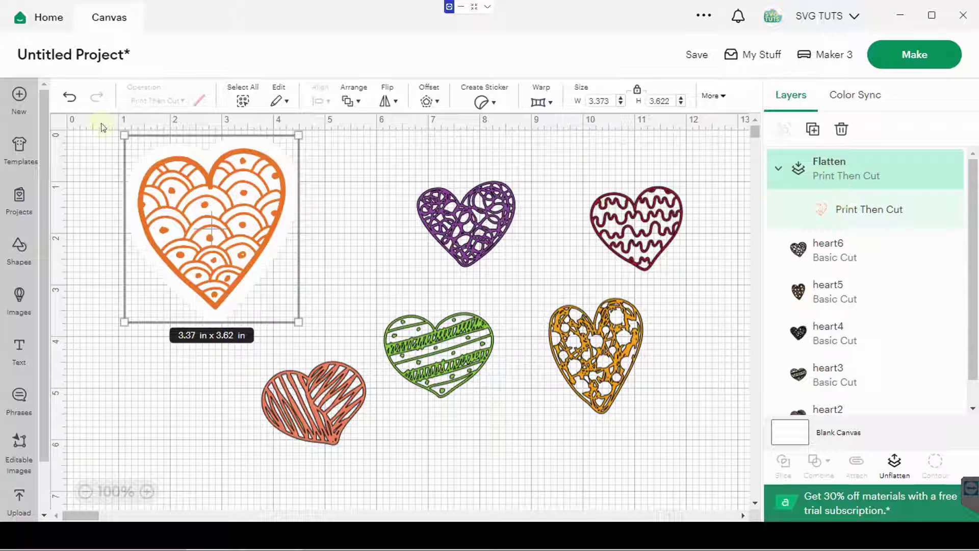
# Undo the flattening, the white colour and the offset on the orange heart.
pyautogui.click(70, 97)
pyautogui.click(70, 100)
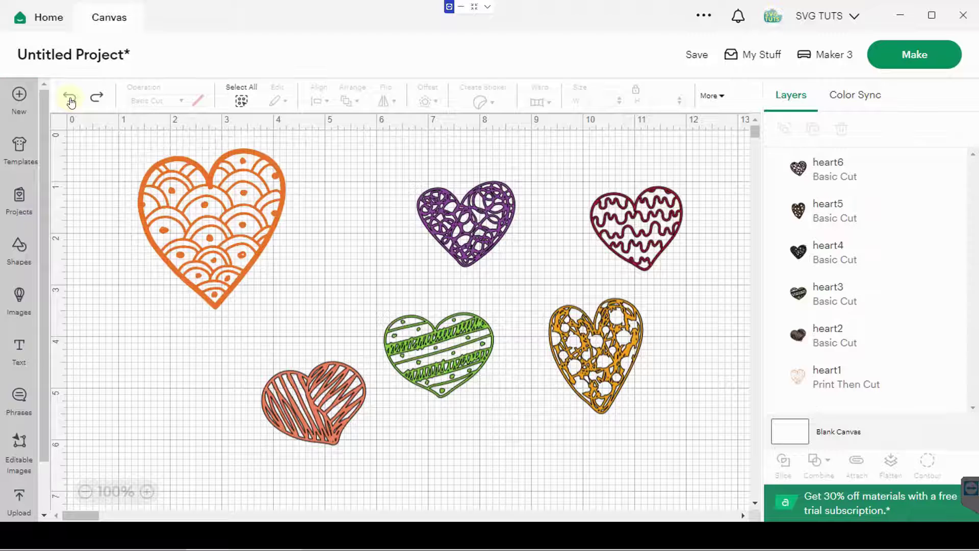
# Shift the orange heart aside and add a square, hexagon, heart, circle, star and octagon shape to the canvas.
pyautogui.moveTo(242, 216); pyautogui.dragTo(311, 228)
pyautogui.click(19, 248)
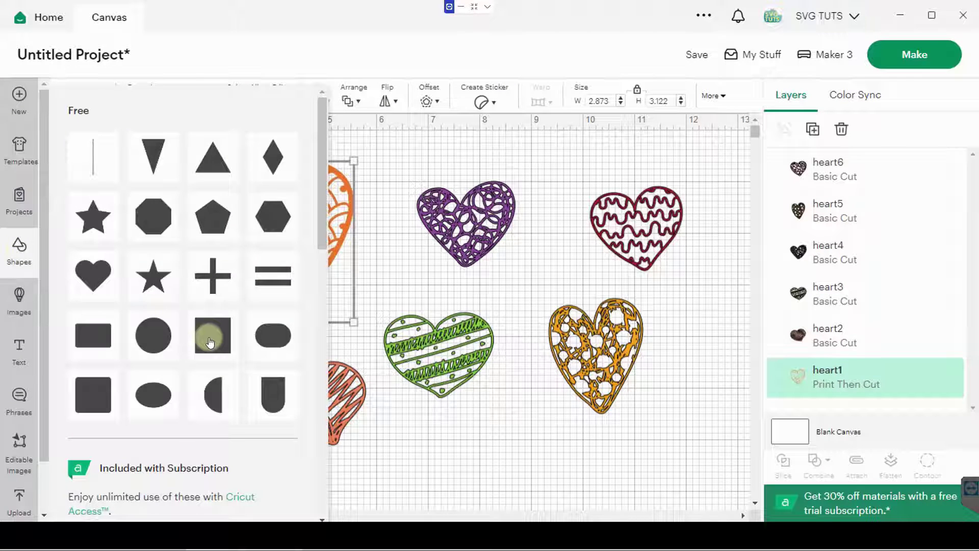
pyautogui.click(210, 336)
pyautogui.click(19, 247)
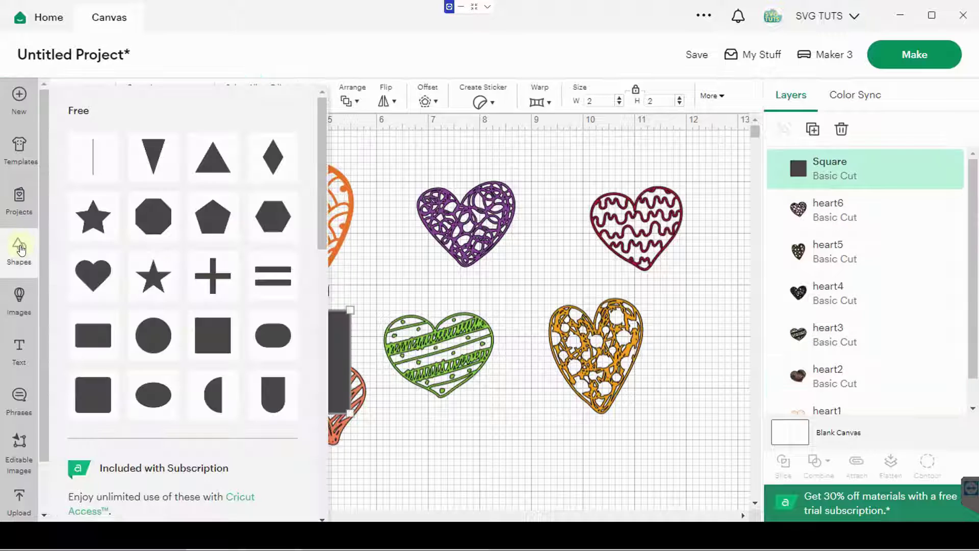
pyautogui.click(269, 219)
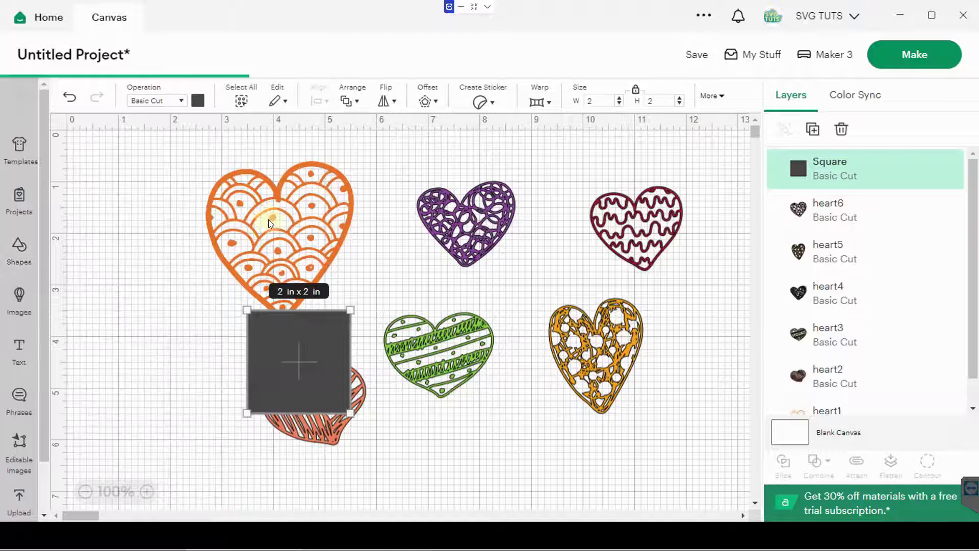
pyautogui.click(19, 248)
pyautogui.click(93, 274)
pyautogui.click(153, 334)
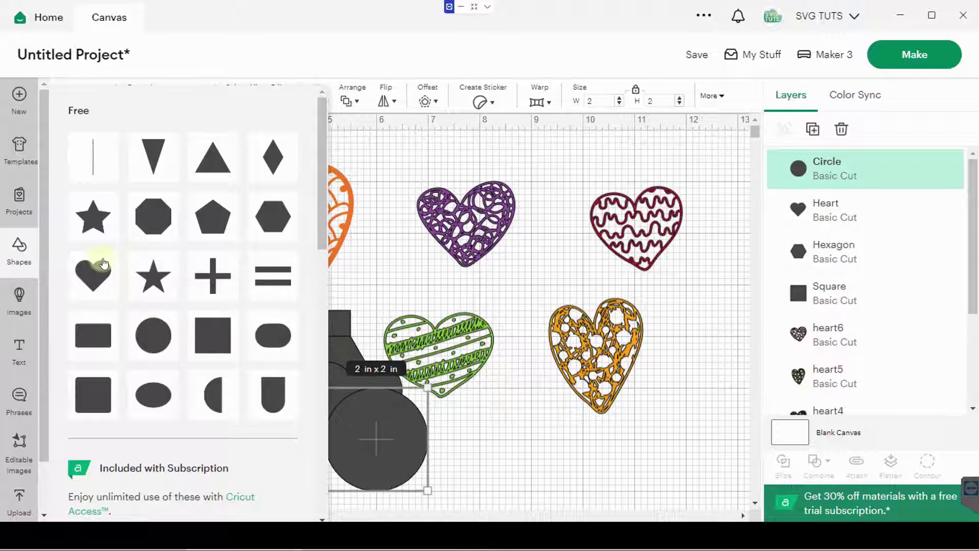
pyautogui.click(91, 219)
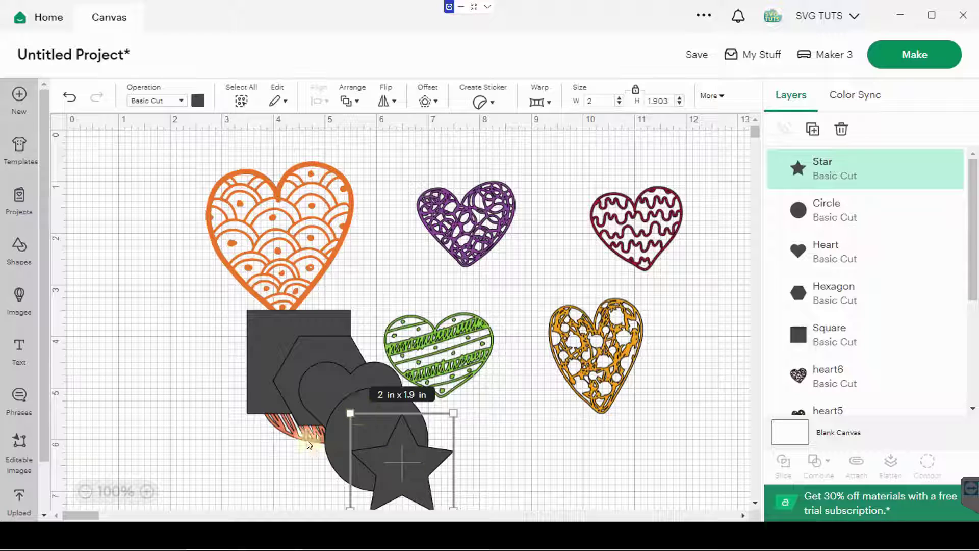
pyautogui.click(18, 251)
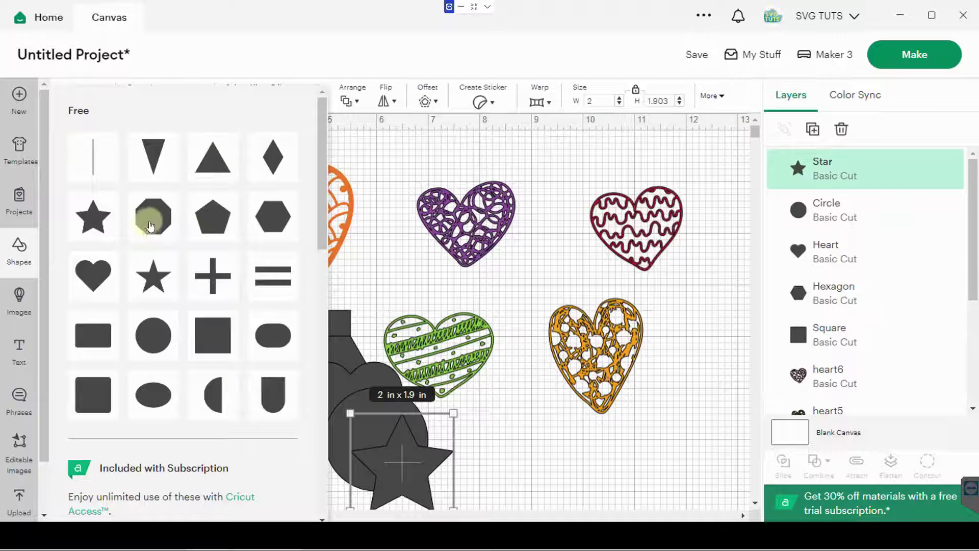
pyautogui.press('Escape')
# Pair each shape with a heart: octagon–orange, square–purple, hexagon–green, heart–dark red, star–yellow and circle–coral.
pyautogui.moveTo(421, 443); pyautogui.dragTo(147, 164)
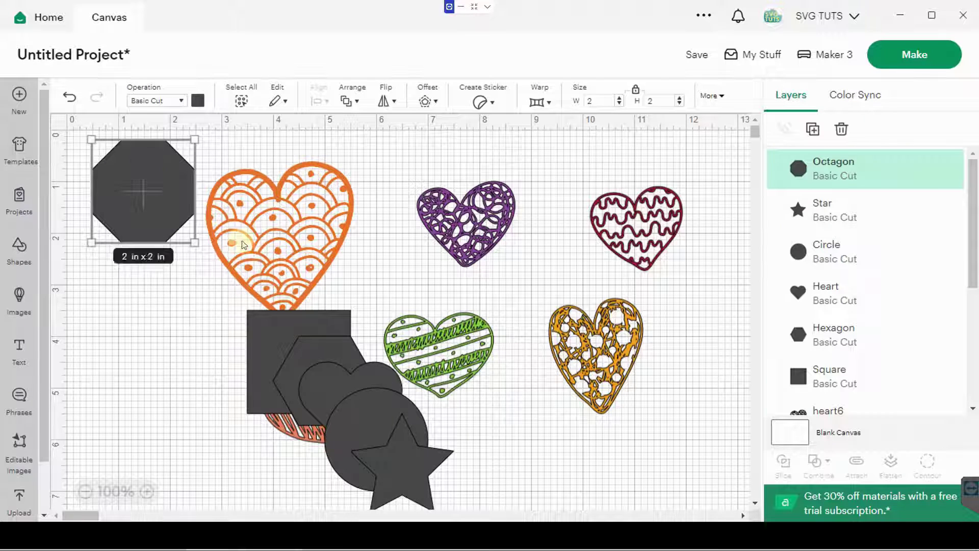
pyautogui.moveTo(239, 236); pyautogui.dragTo(113, 253)
pyautogui.moveTo(286, 313); pyautogui.dragTo(299, 160)
pyautogui.moveTo(428, 352); pyautogui.dragTo(482, 209)
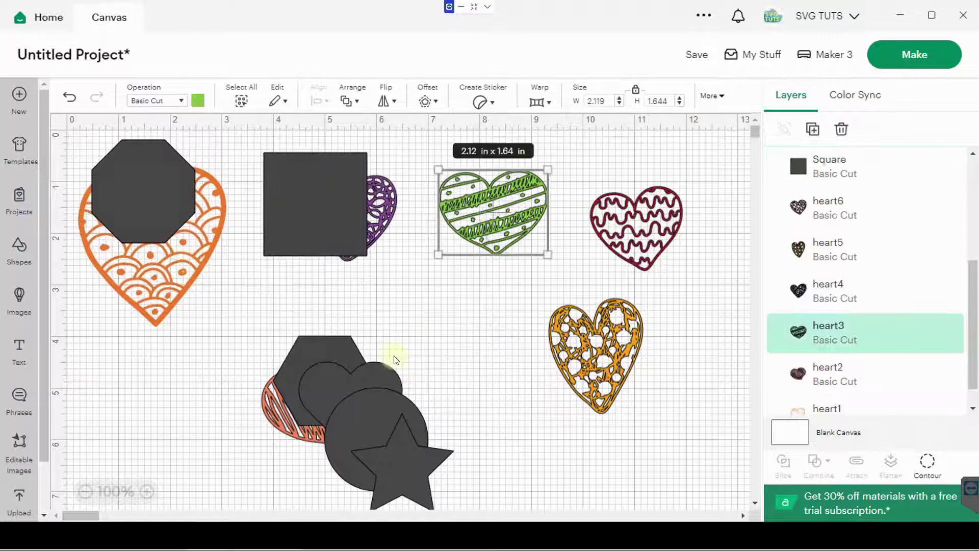
pyautogui.moveTo(335, 350); pyautogui.dragTo(644, 217)
pyautogui.moveTo(402, 449); pyautogui.dragTo(598, 352)
pyautogui.moveTo(379, 428); pyautogui.dragTo(321, 391)
# Select all six basic shapes and send them to the back, behind the heart images.
pyautogui.moveTo(152, 208); pyautogui.dragTo(152, 208)
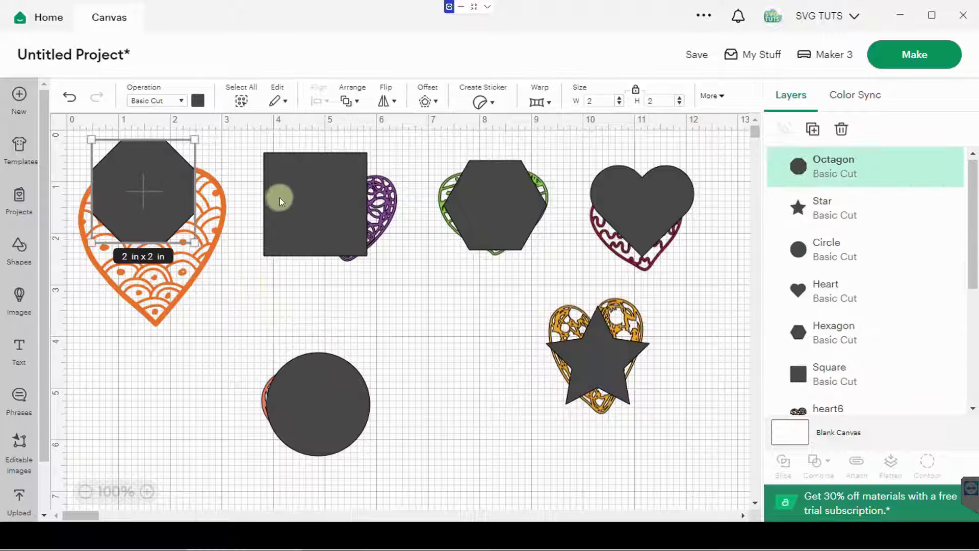
pyautogui.keyDown('shift'); pyautogui.click(367, 194); pyautogui.keyUp('shift')
pyautogui.hotkey('ctrl', 'a')
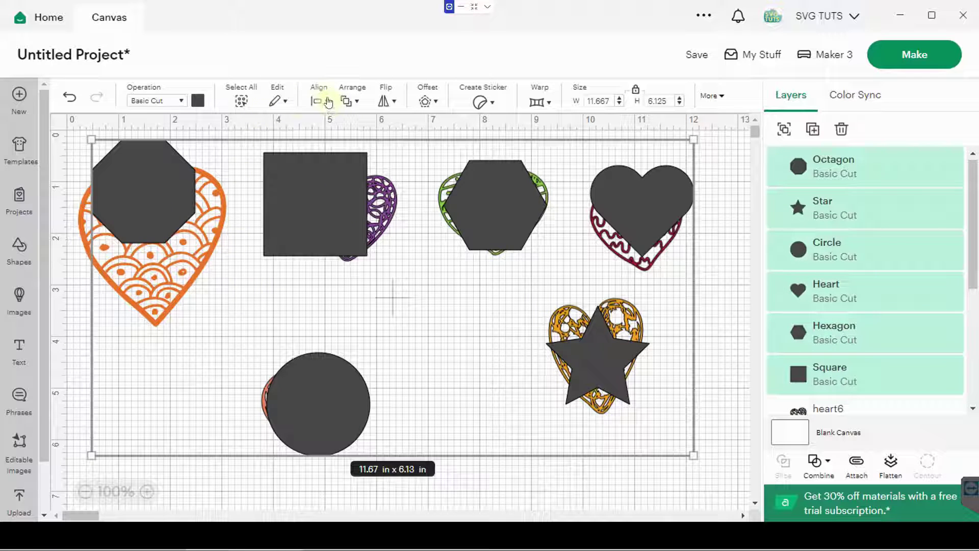
pyautogui.click(350, 100)
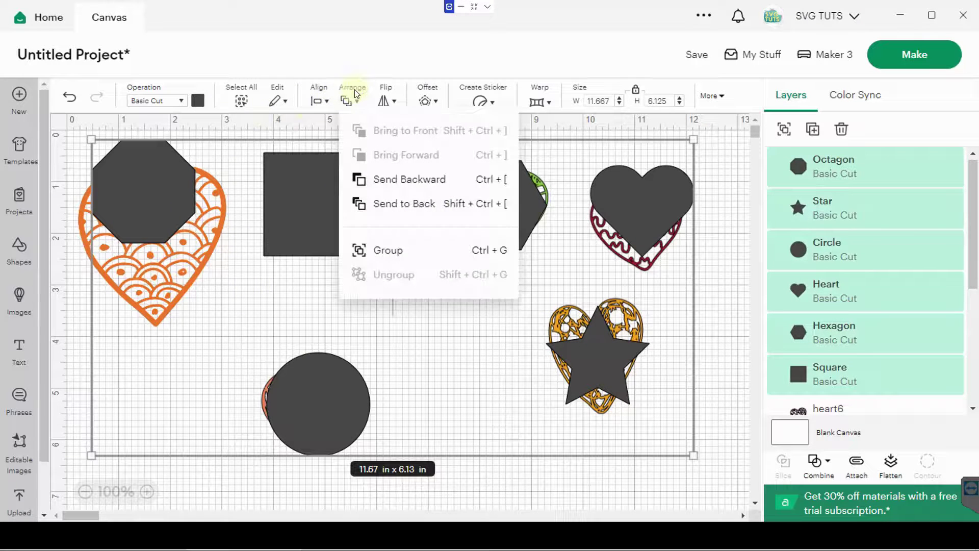
pyautogui.click(418, 205)
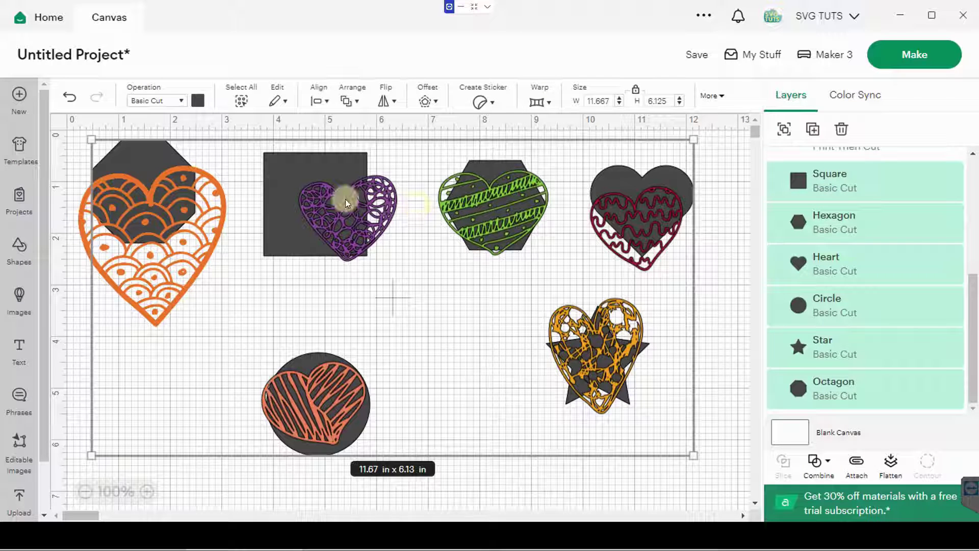
# Change the colour of the six selected shapes to white and deselect them.
pyautogui.click(198, 101)
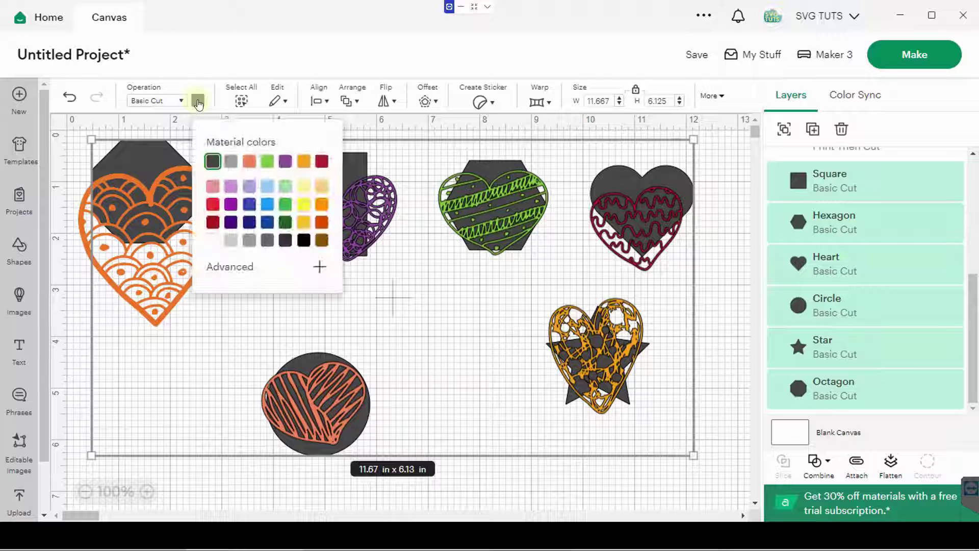
pyautogui.click(214, 241)
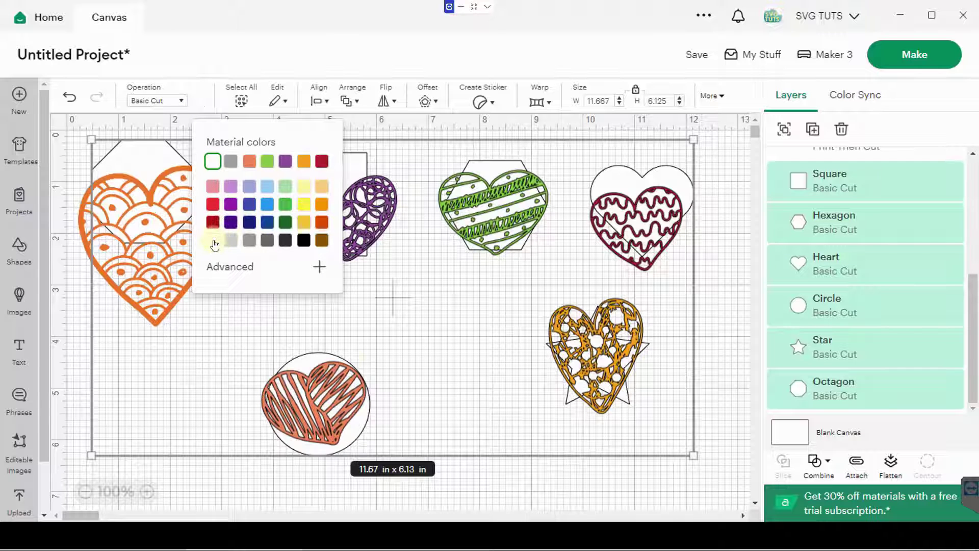
pyautogui.click(591, 479)
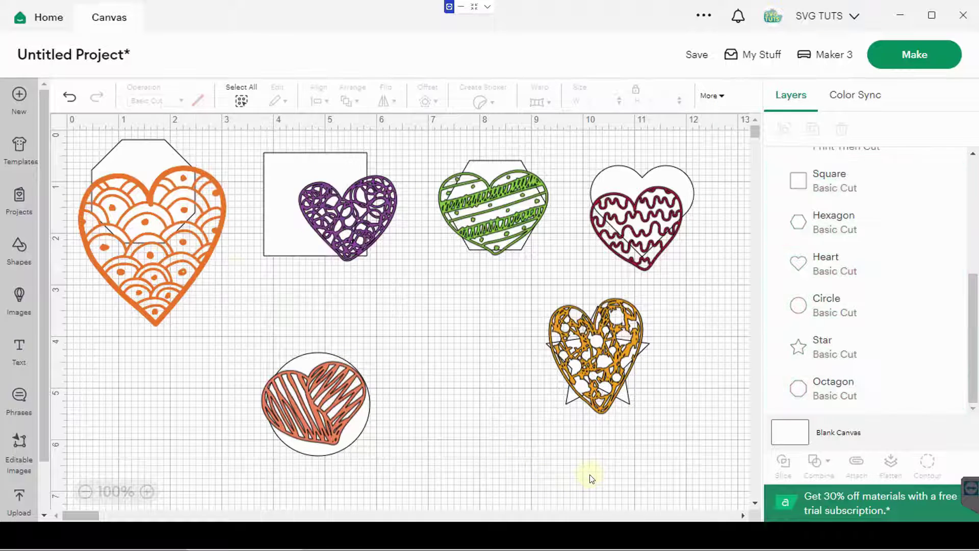
# Shrink the orange heart to about 1.49 × 1.62 in and centre it inside the octagon.
pyautogui.click(176, 273)
pyautogui.moveTo(228, 327); pyautogui.dragTo(154, 248)
pyautogui.moveTo(106, 206); pyautogui.dragTo(132, 193)
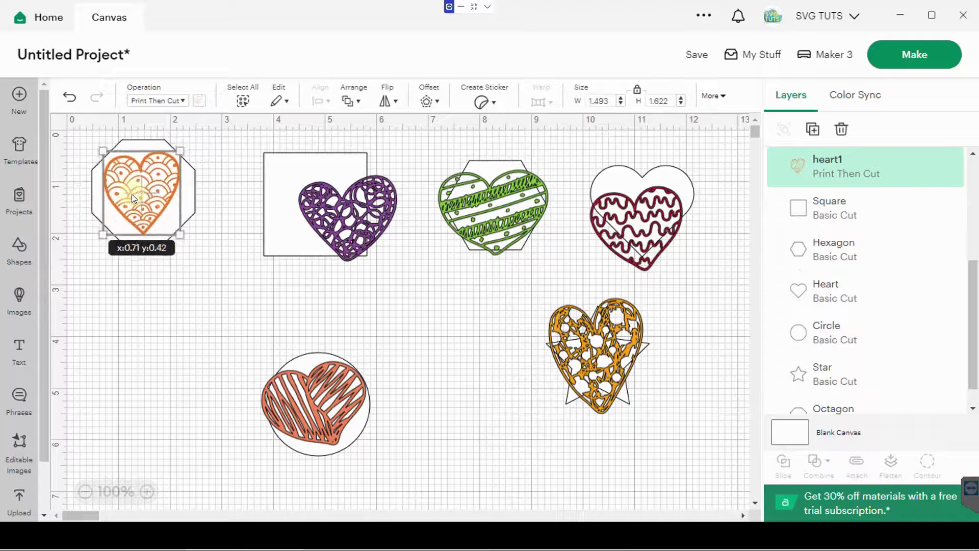
# Change the purple heart's operation to Print Then Cut and centre it inside the square.
pyautogui.click(275, 236)
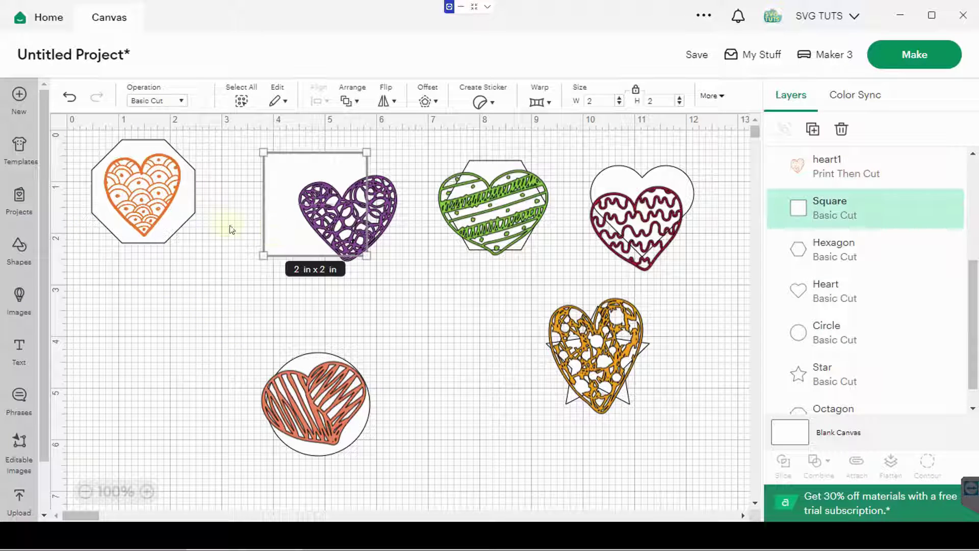
pyautogui.click(378, 204)
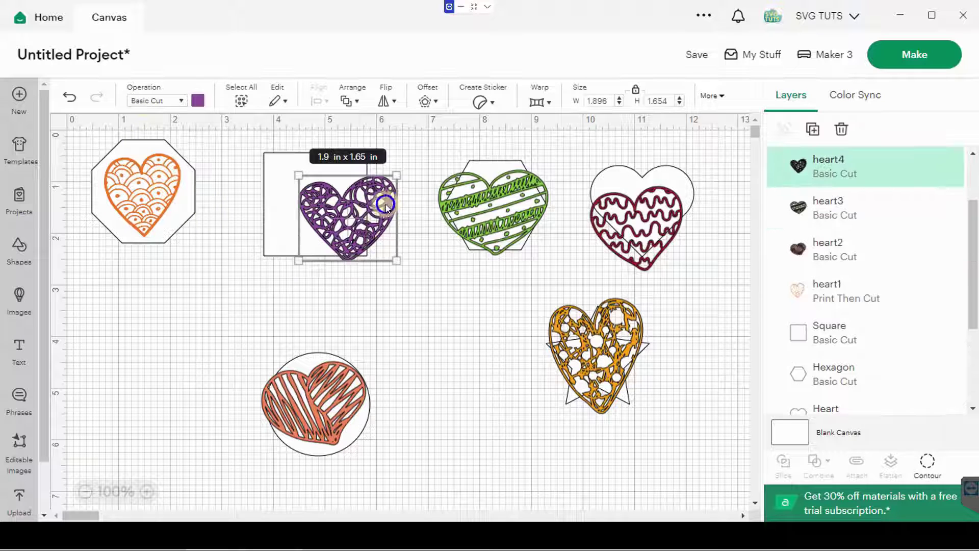
pyautogui.click(182, 102)
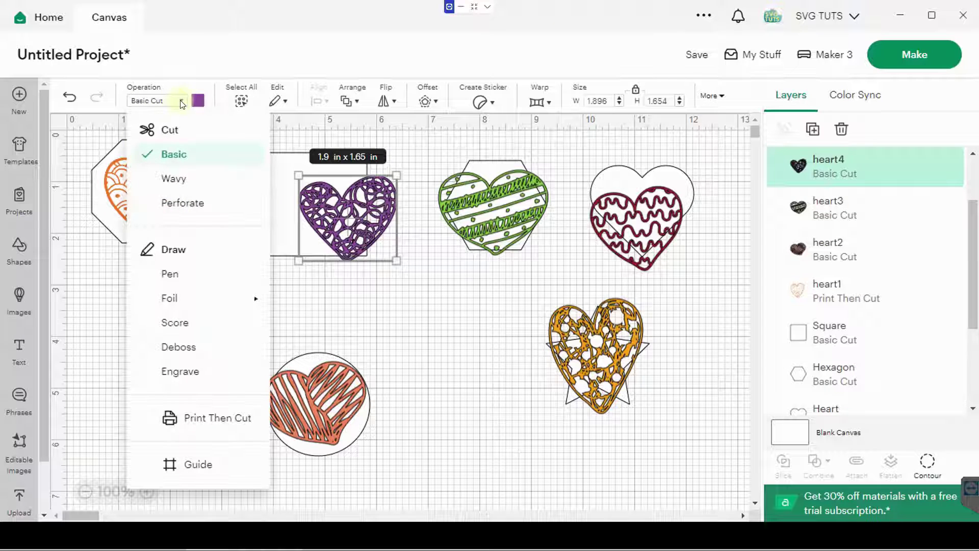
pyautogui.click(193, 415)
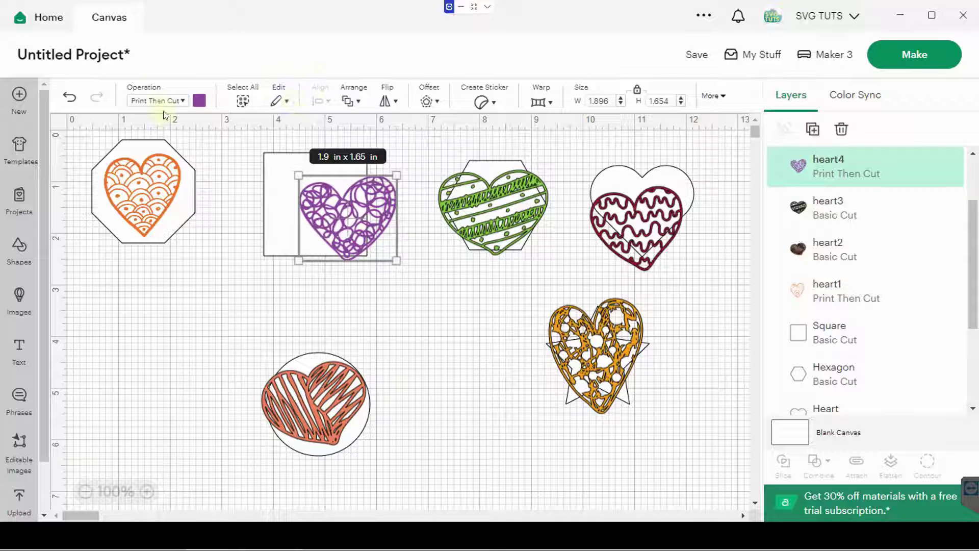
pyautogui.moveTo(827, 162)
pyautogui.hotkey('ctrl', 'z')
pyautogui.click(316, 217)
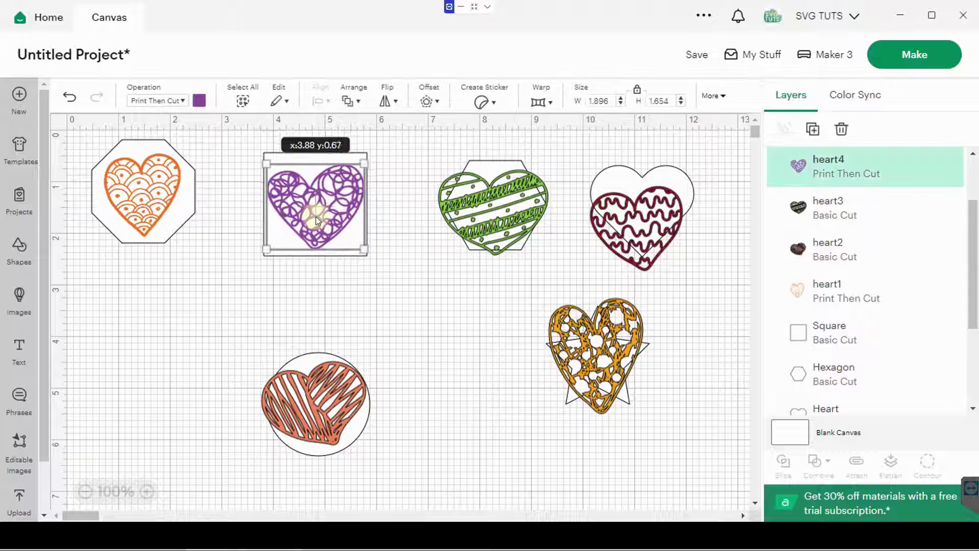
# Change the coral striped heart's operation to Print Then Cut, shrink it to about 1.59 × 1.27 in and place it inside the circle.
pyautogui.click(323, 369)
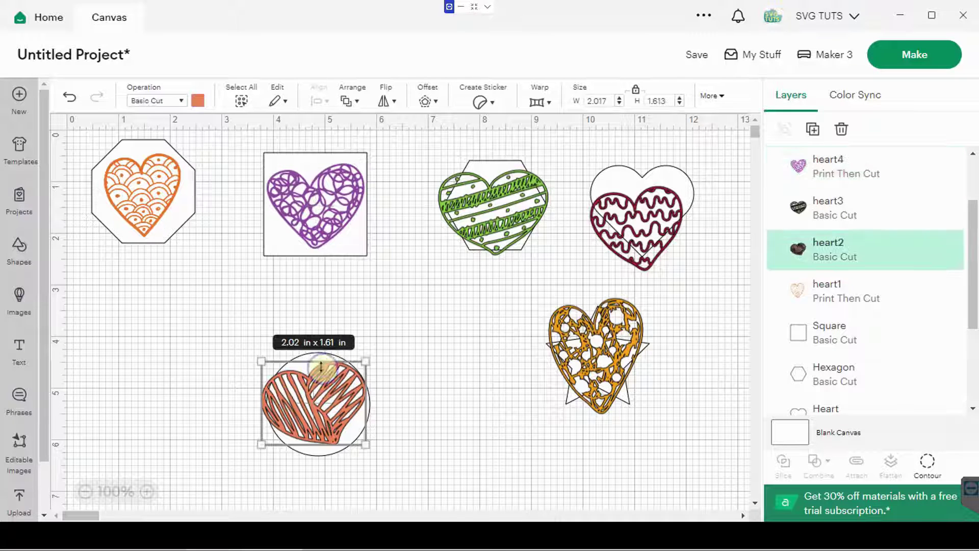
pyautogui.click(183, 101)
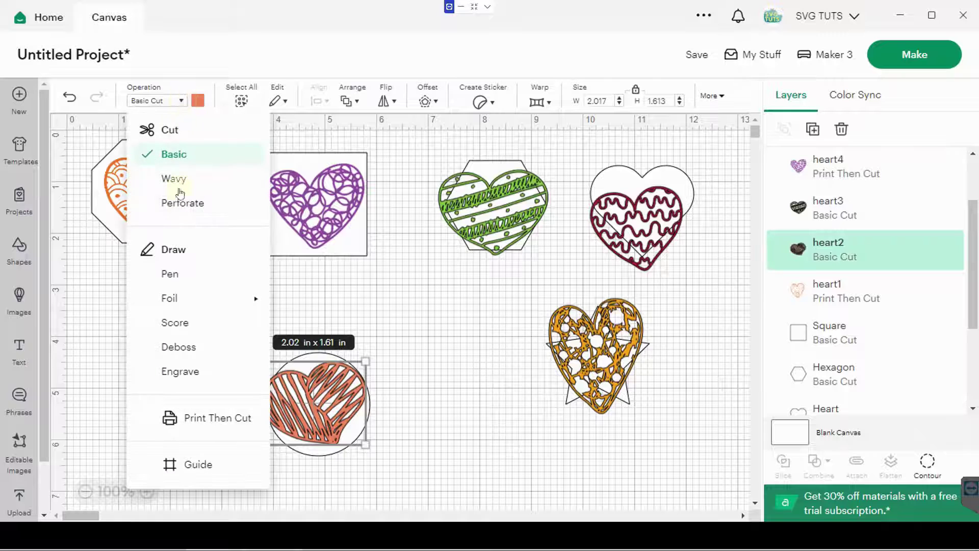
pyautogui.click(198, 417)
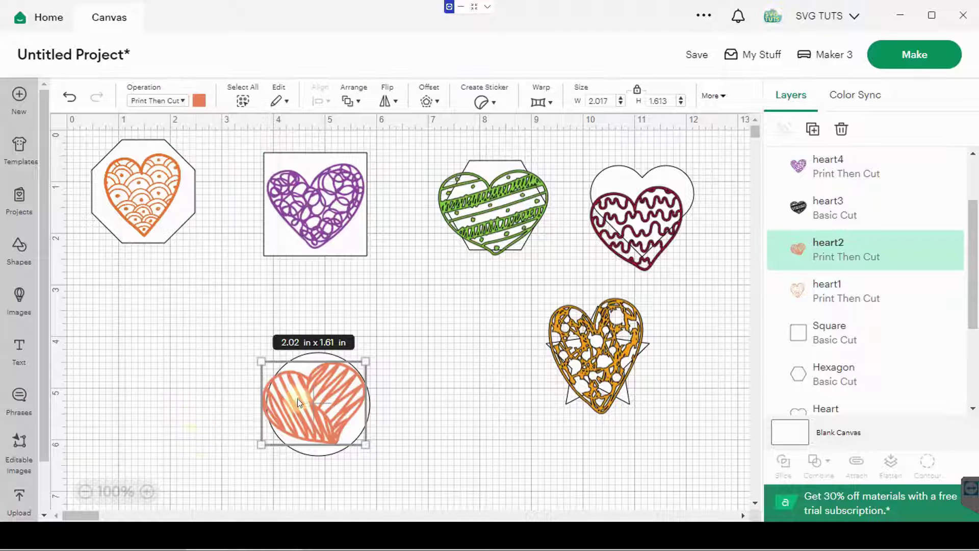
pyautogui.moveTo(261, 362); pyautogui.dragTo(274, 369)
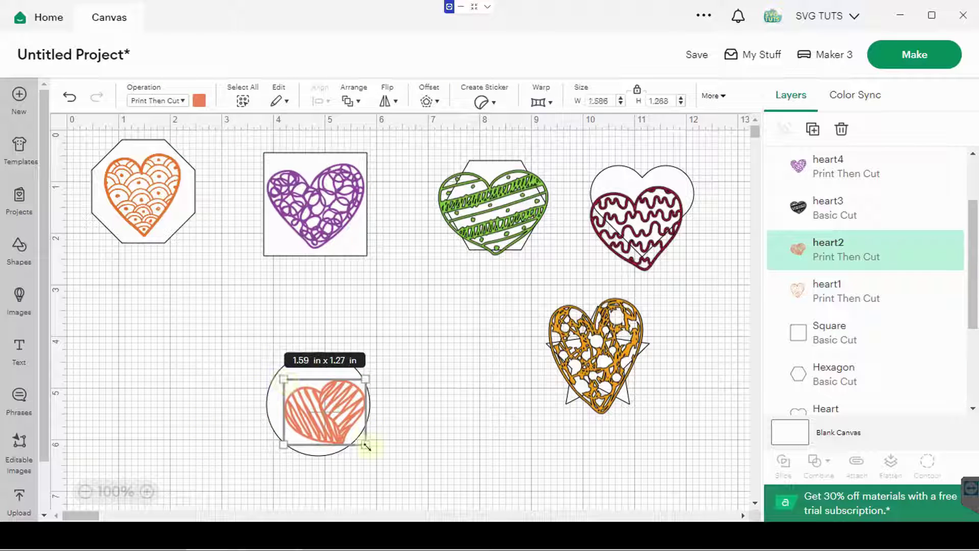
pyautogui.moveTo(328, 411); pyautogui.dragTo(329, 411)
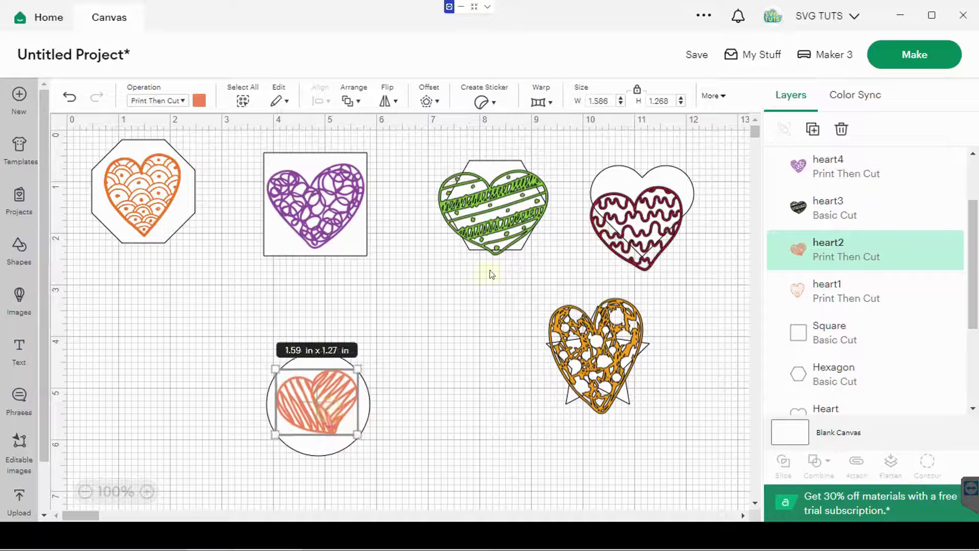
# Change the green heart to Print Then Cut, shrink it to about 1.22 × 0.94 in and place it inside the hexagon.
pyautogui.click(489, 233)
pyautogui.click(182, 102)
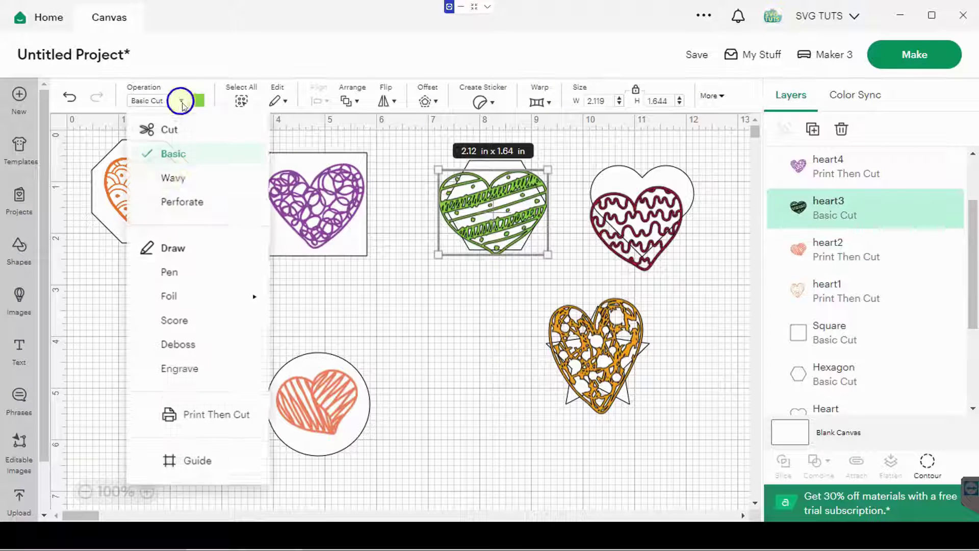
pyautogui.click(214, 415)
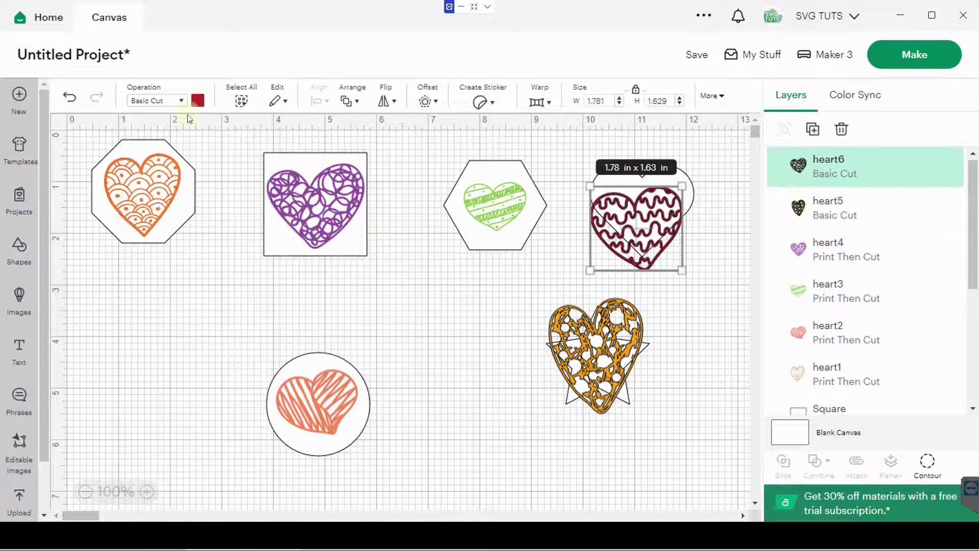
# Change the crimson heart's operation to Print Then Cut, shrink it and place it inside the white heart shape.
pyautogui.click(179, 101)
pyautogui.moveTo(204, 312)
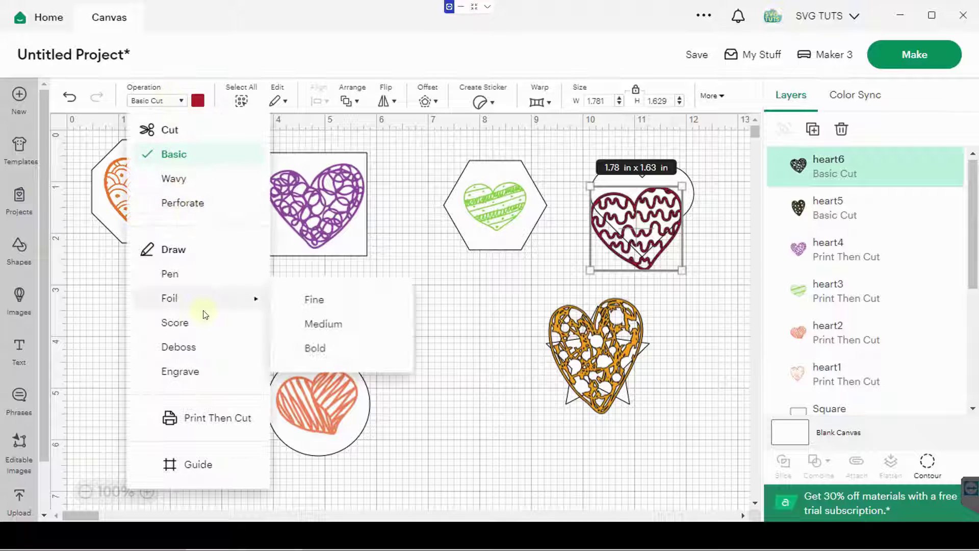
pyautogui.click(209, 416)
pyautogui.click(649, 258)
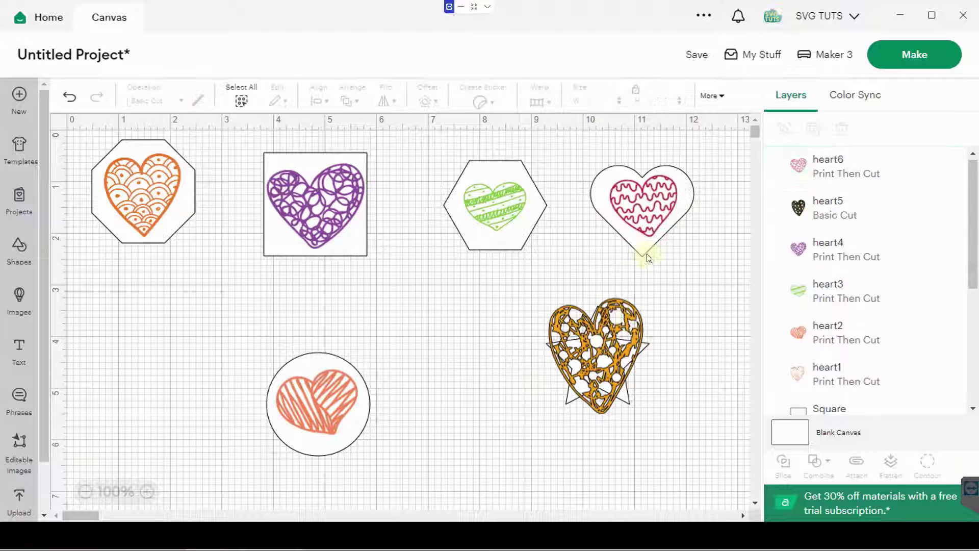
# Rotate the white heart shape slightly counter-clockwise and reposition the crimson heart inside it.
pyautogui.click(641, 252)
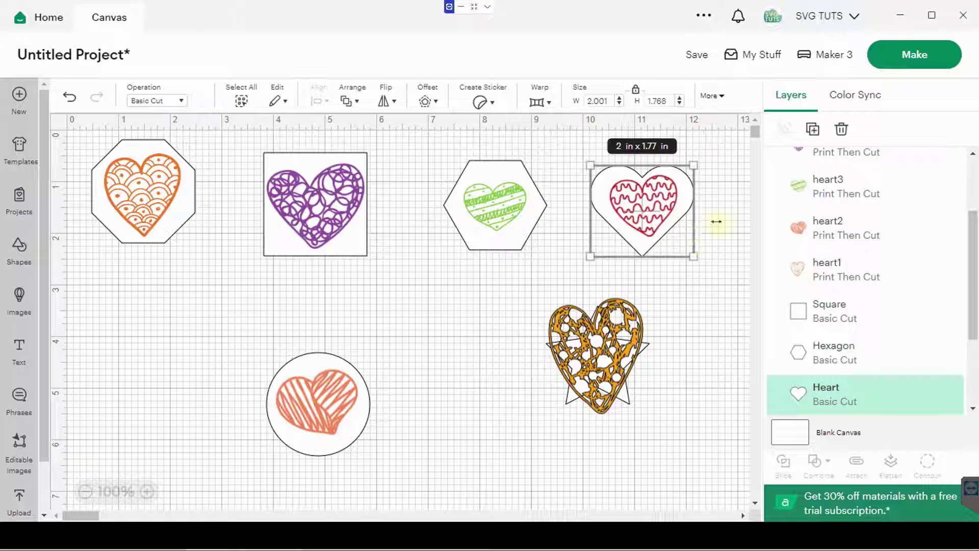
pyautogui.moveTo(706, 163)
pyautogui.mouseDown()
pyautogui.moveTo(701, 149)
pyautogui.moveTo(700, 158)
pyautogui.mouseUp()
pyautogui.click(706, 171)
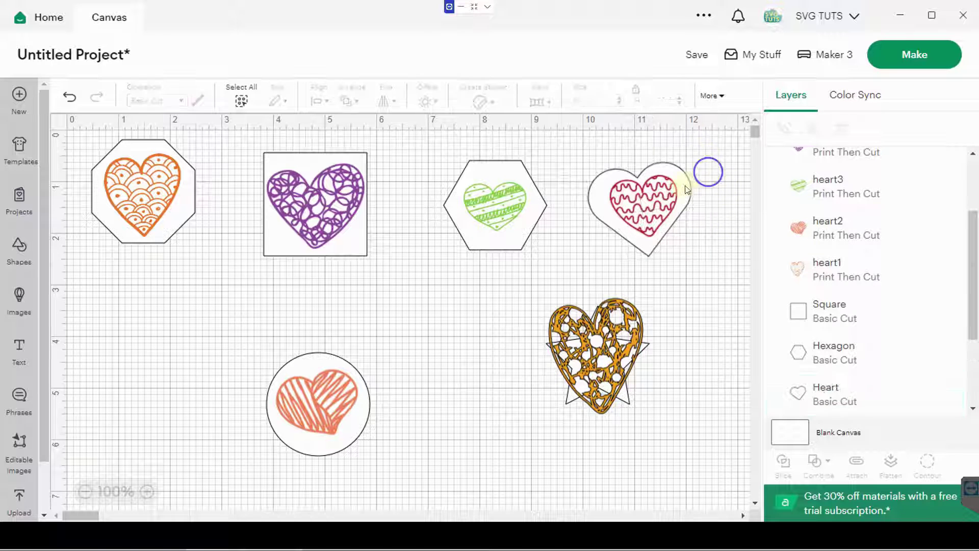
pyautogui.click(657, 210)
pyautogui.click(680, 275)
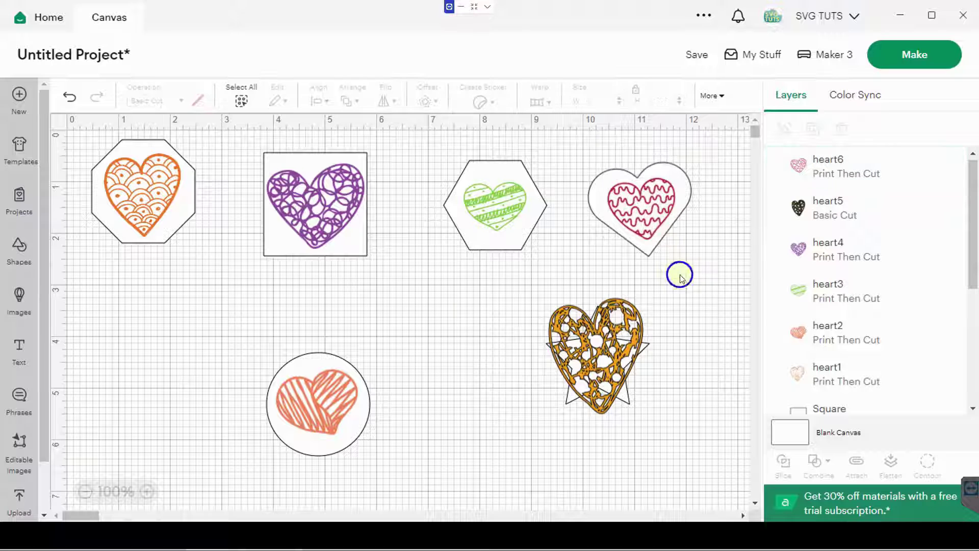
# Change the yellow heart's operation to Print Then Cut, shrink it and fit it inside the star.
pyautogui.click(594, 349)
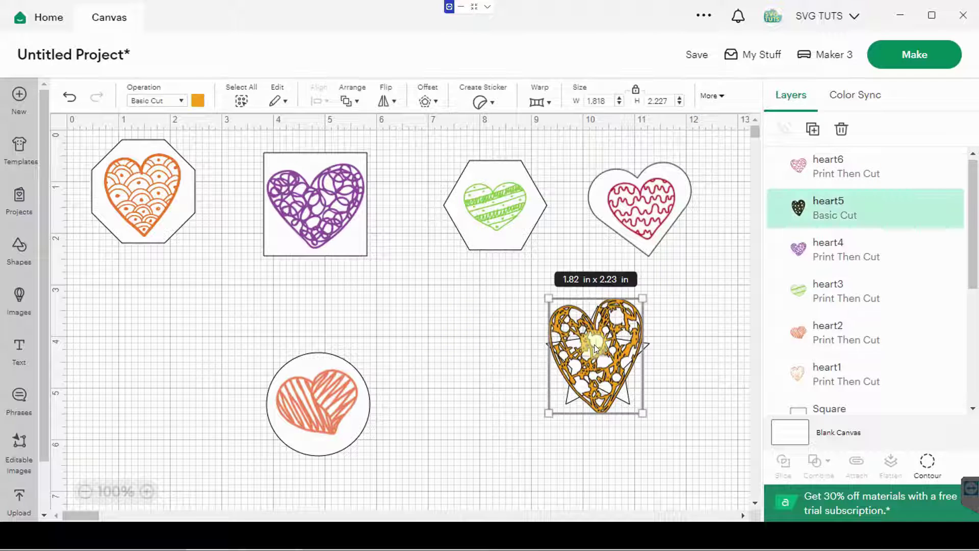
pyautogui.click(171, 101)
pyautogui.click(221, 417)
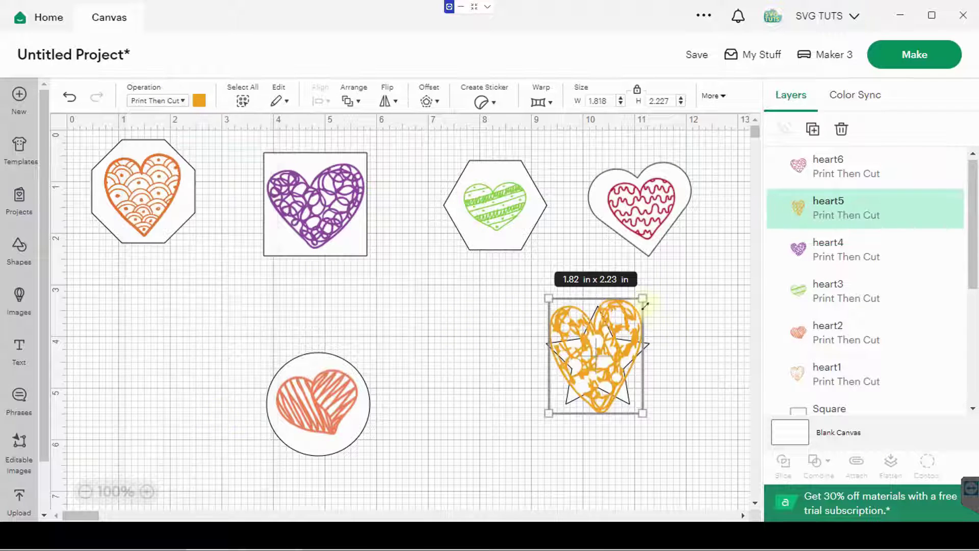
pyautogui.moveTo(643, 298); pyautogui.dragTo(601, 348)
pyautogui.moveTo(583, 385); pyautogui.dragTo(605, 365)
pyautogui.moveTo(568, 399); pyautogui.dragTo(578, 387)
pyautogui.click(214, 261)
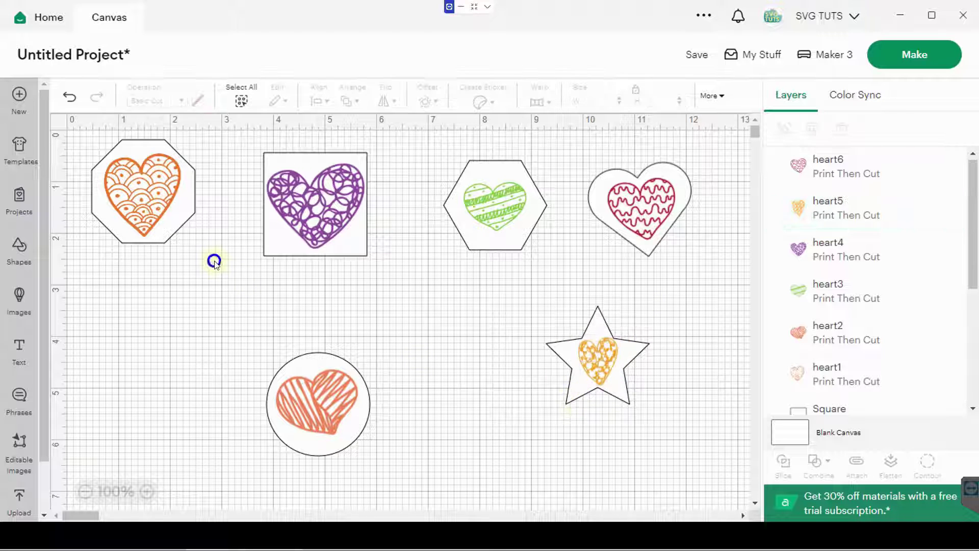
# Align the orange heart to the centre of its octagon and the purple heart to the centre of its square.
pyautogui.moveTo(196, 263); pyautogui.dragTo(80, 132)
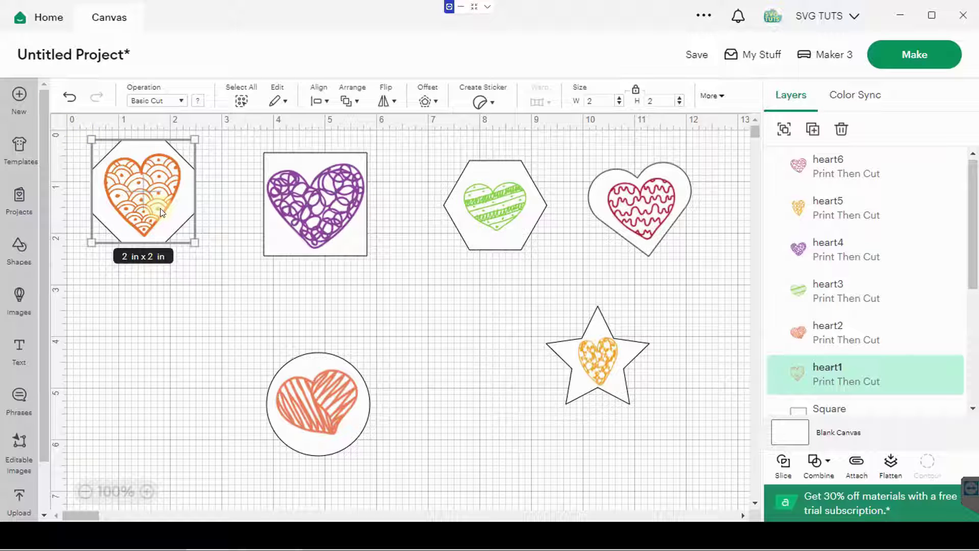
pyautogui.click(322, 100)
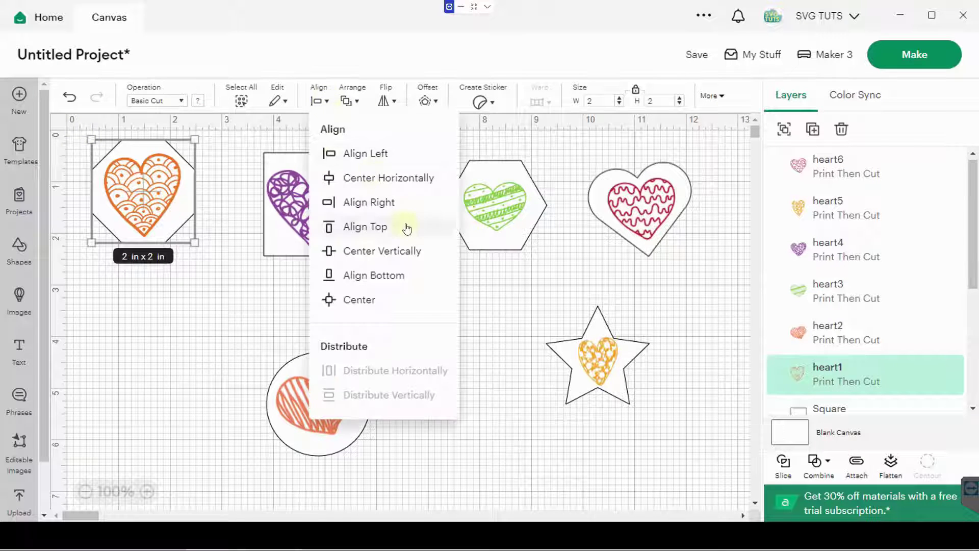
pyautogui.click(395, 296)
pyautogui.moveTo(401, 292); pyautogui.dragTo(243, 146)
pyautogui.click(318, 101)
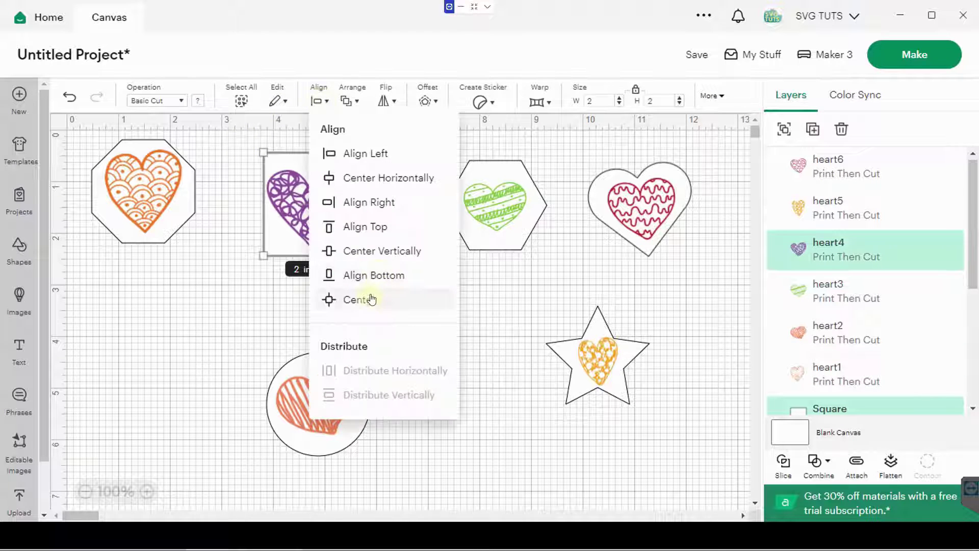
pyautogui.click(371, 298)
# Align the green heart to the centre of its hexagon and the crimson heart to the centre of its white heart shape.
pyautogui.moveTo(540, 266); pyautogui.dragTo(433, 151)
pyautogui.click(319, 100)
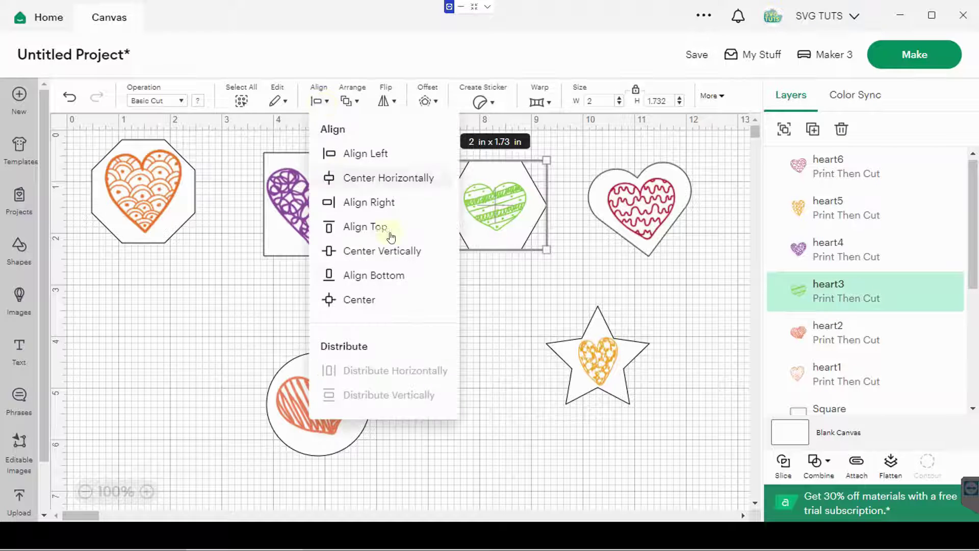
pyautogui.click(375, 300)
pyautogui.moveTo(673, 276); pyautogui.dragTo(579, 154)
pyautogui.click(322, 100)
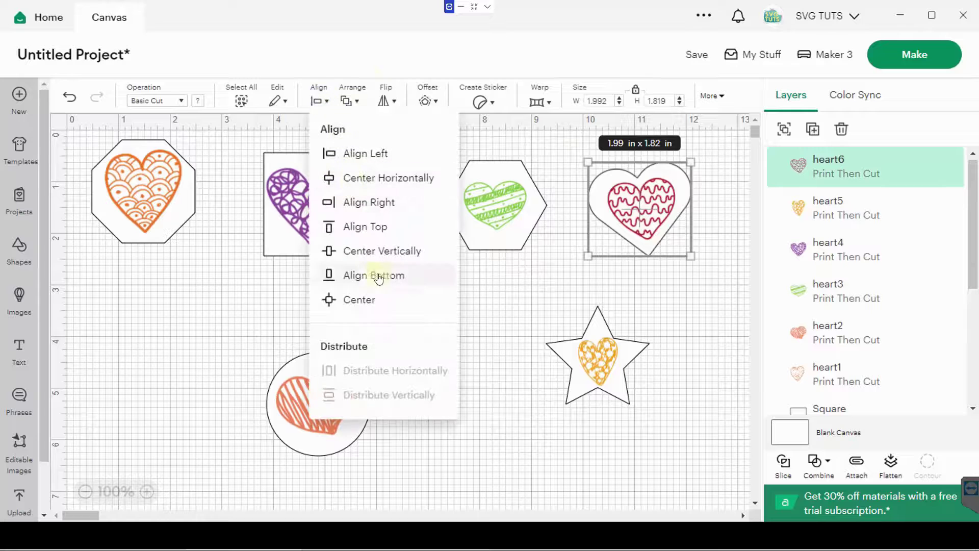
pyautogui.click(371, 304)
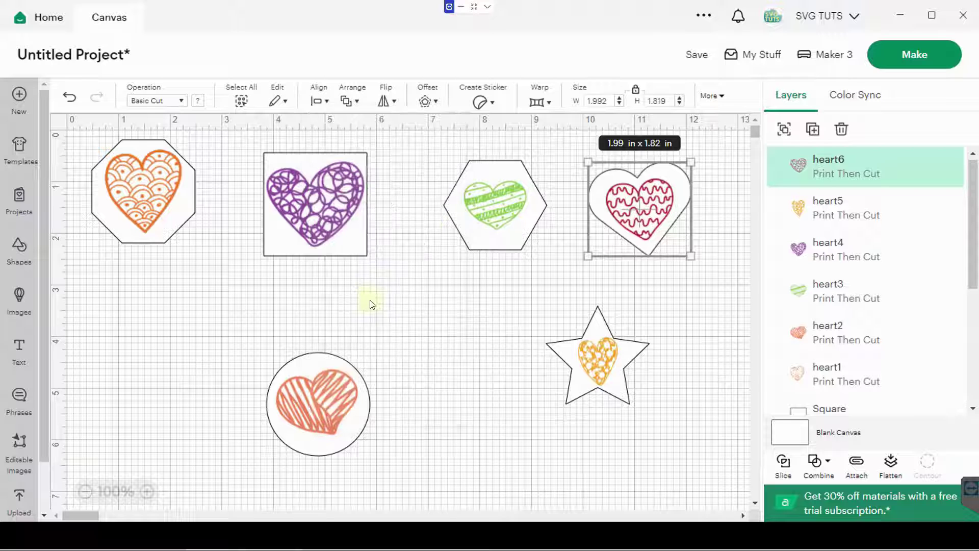
# Align the coral heart to the centre of its circle and the yellow heart to the centre of its star.
pyautogui.moveTo(390, 468); pyautogui.dragTo(234, 297)
pyautogui.click(349, 100)
pyautogui.click(320, 101)
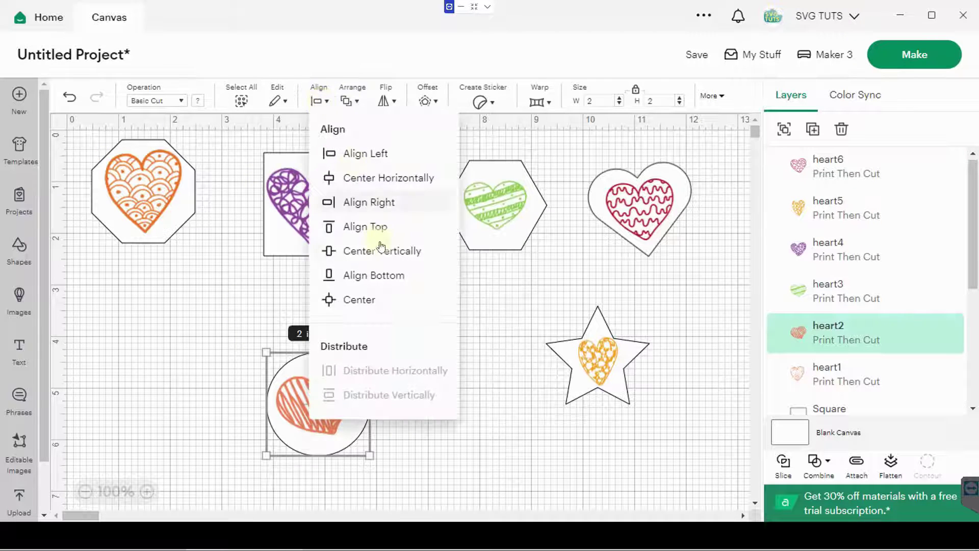
pyautogui.click(372, 303)
pyautogui.click(647, 426)
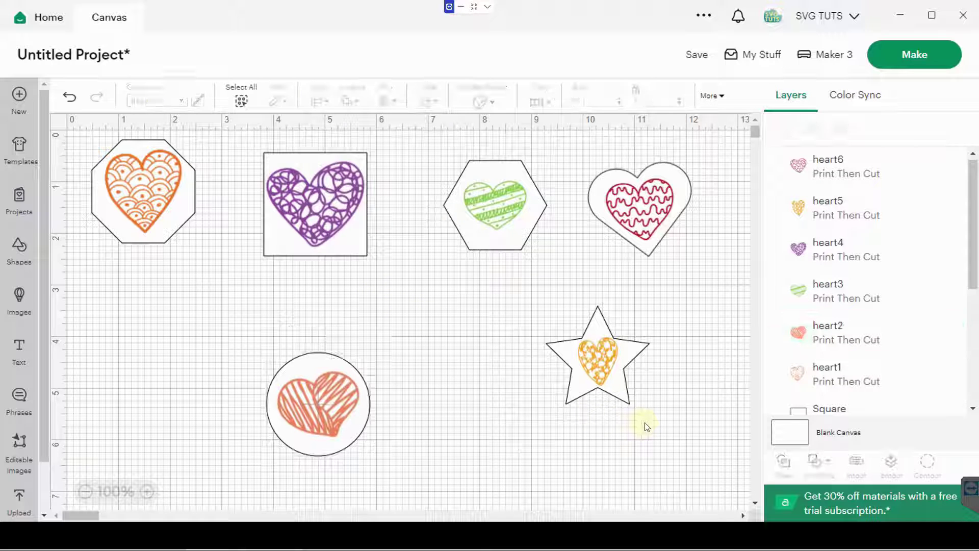
pyautogui.moveTo(641, 411); pyautogui.dragTo(537, 298)
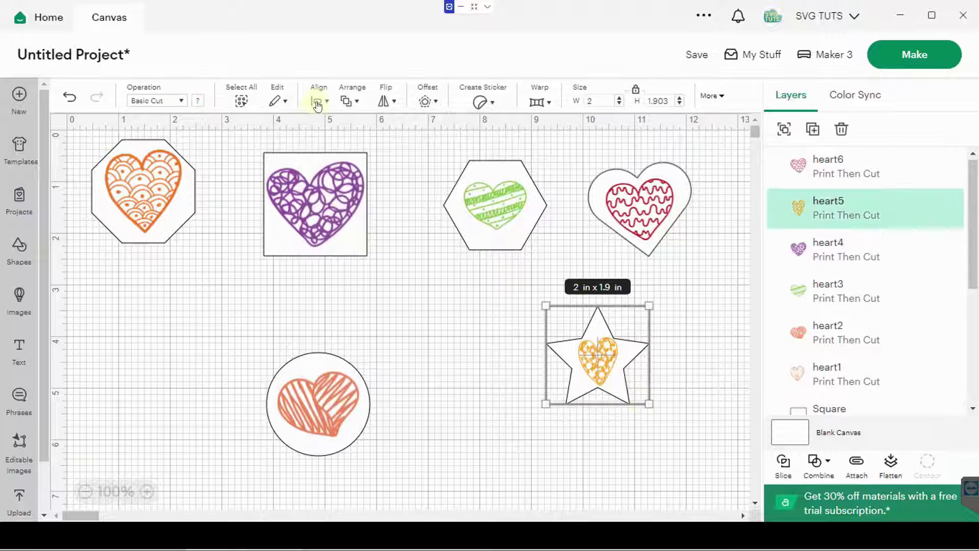
pyautogui.click(318, 102)
pyautogui.click(400, 301)
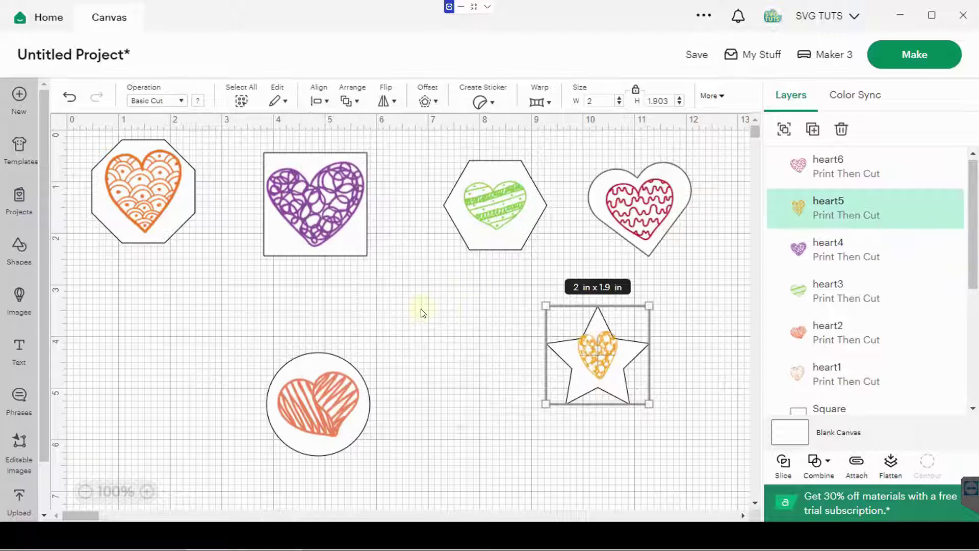
pyautogui.click(448, 314)
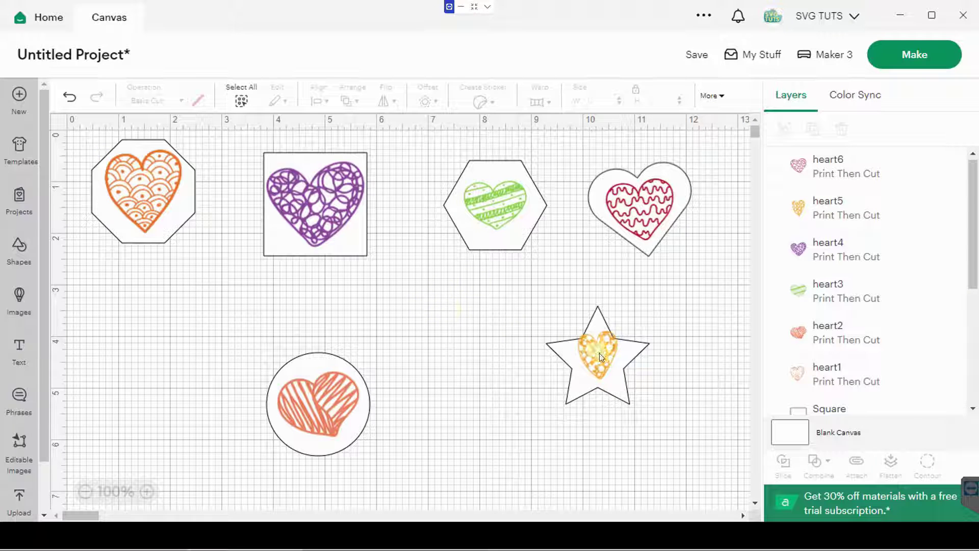
# Shrink the yellow heart slightly and lower it inside the star, and move the orange heart slightly lower inside the octagon.
pyautogui.moveTo(599, 353); pyautogui.dragTo(581, 340)
pyautogui.click(171, 329)
pyautogui.click(141, 206)
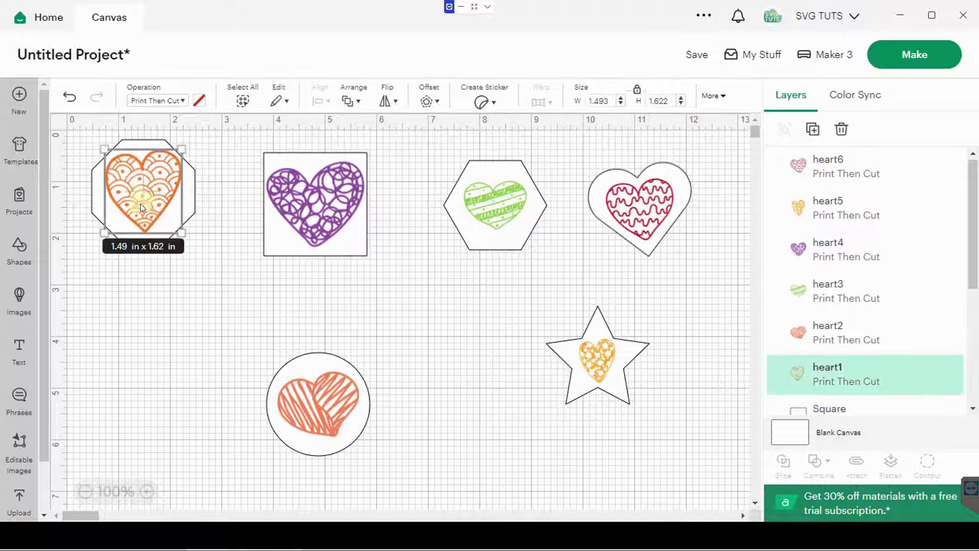
pyautogui.moveTo(143, 192); pyautogui.dragTo(140, 191)
pyautogui.click(203, 284)
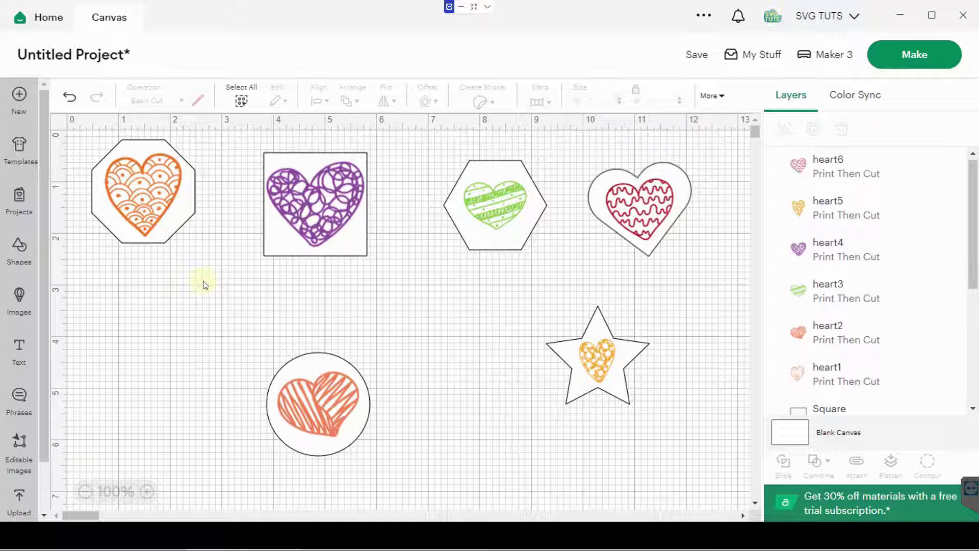
# Flatten the orange heart with its octagon and the purple heart with its square.
pyautogui.moveTo(198, 252); pyautogui.dragTo(86, 133)
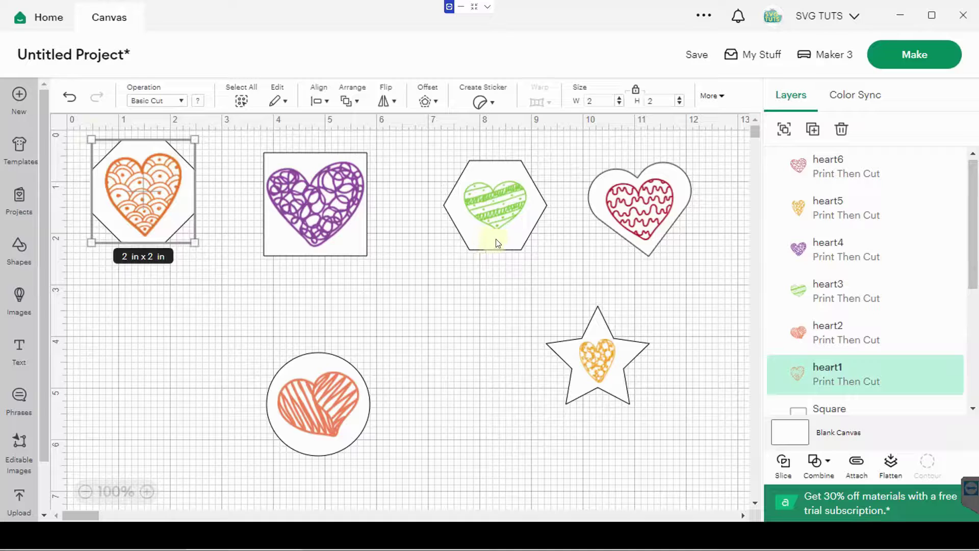
pyautogui.click(891, 462)
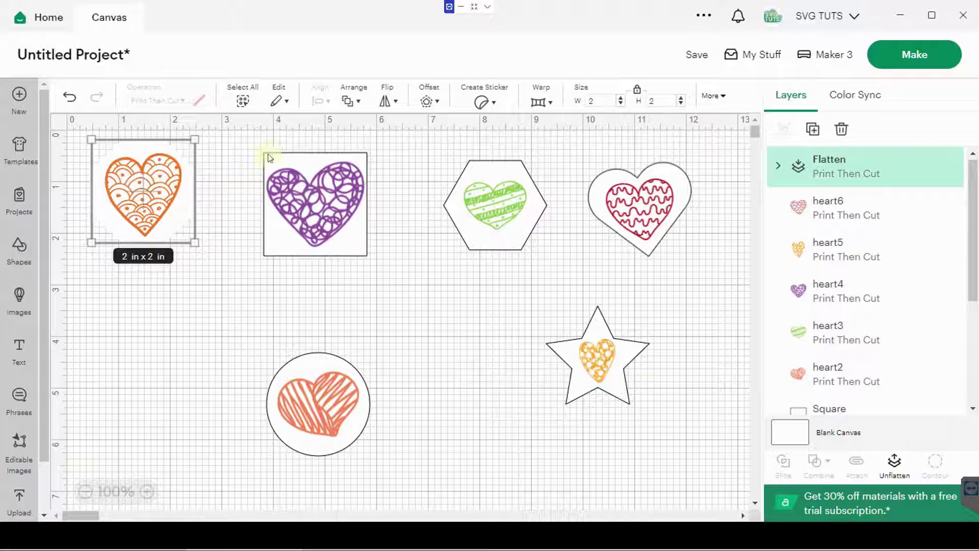
pyautogui.moveTo(405, 284); pyautogui.dragTo(227, 124)
# Select the green heart together with its hexagon and flatten them.
pyautogui.moveTo(558, 289); pyautogui.dragTo(440, 156)
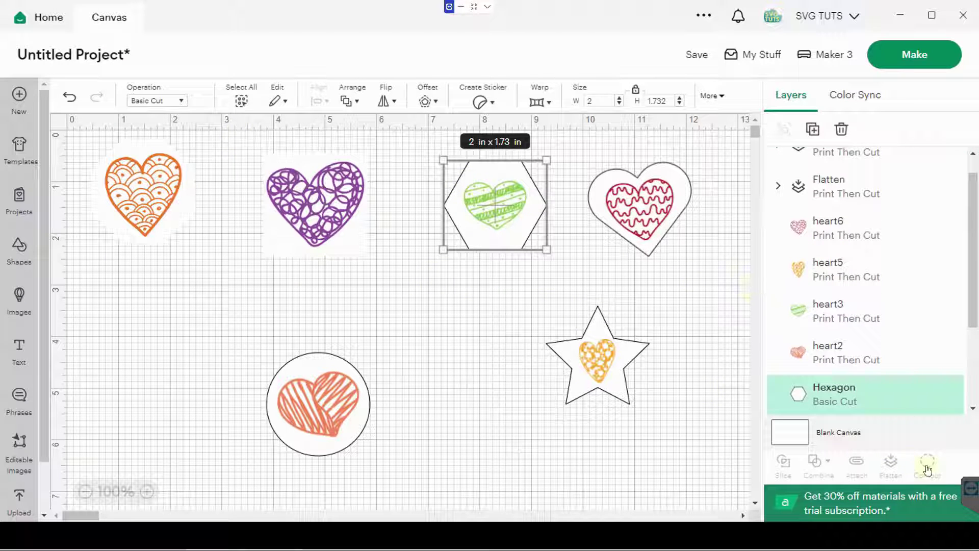
pyautogui.click(459, 291)
pyautogui.click(496, 212)
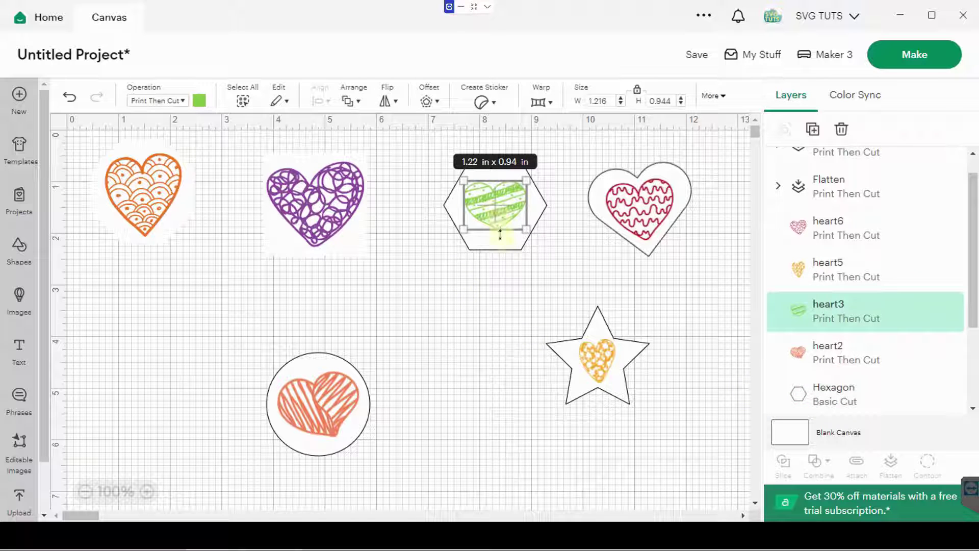
pyautogui.keyDown('shift'); pyautogui.click(503, 250); pyautogui.keyUp('shift')
pyautogui.click(891, 461)
# Flatten the crimson heart with its white heart shape and the coral heart with its circle.
pyautogui.click(671, 266)
pyautogui.moveTo(655, 240); pyautogui.dragTo(599, 149)
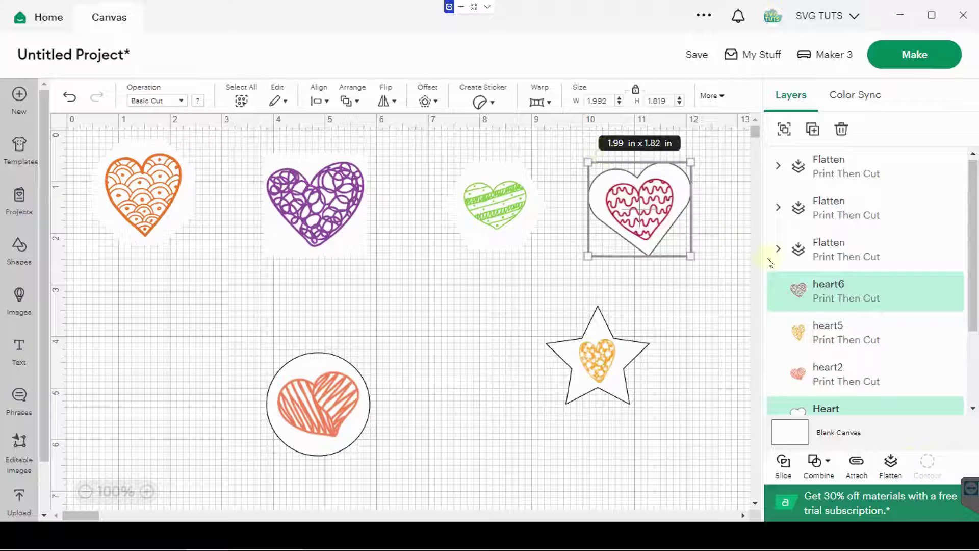
pyautogui.click(891, 461)
pyautogui.moveTo(387, 446); pyautogui.dragTo(259, 337)
pyautogui.click(892, 462)
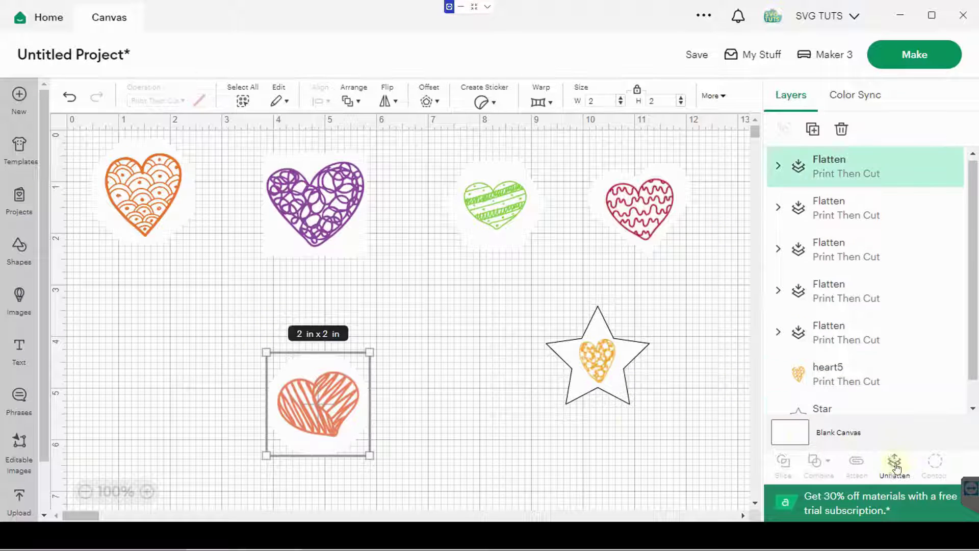
# Flatten the yellow heart with its star, and move the flattened coral heart circle up and to the left on the canvas.
pyautogui.moveTo(658, 404); pyautogui.dragTo(526, 296)
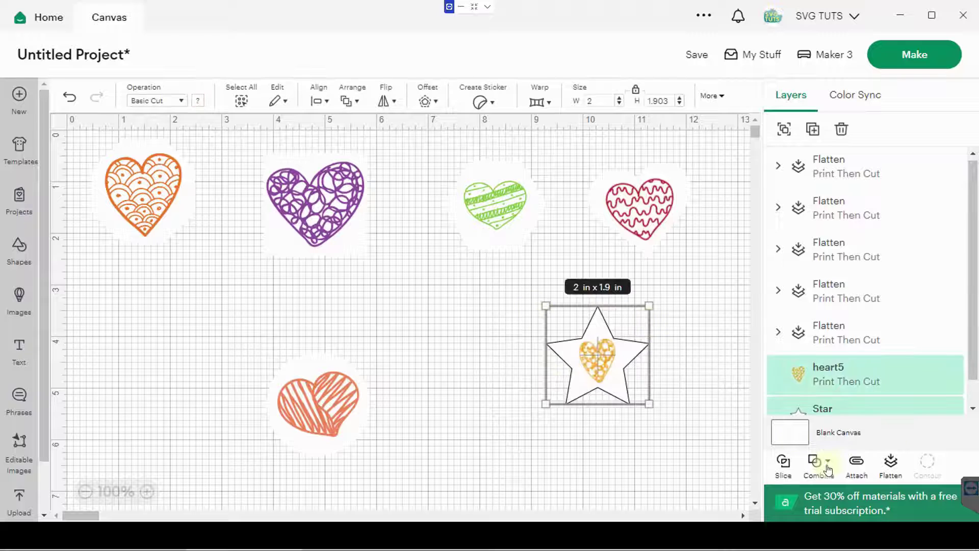
pyautogui.click(891, 462)
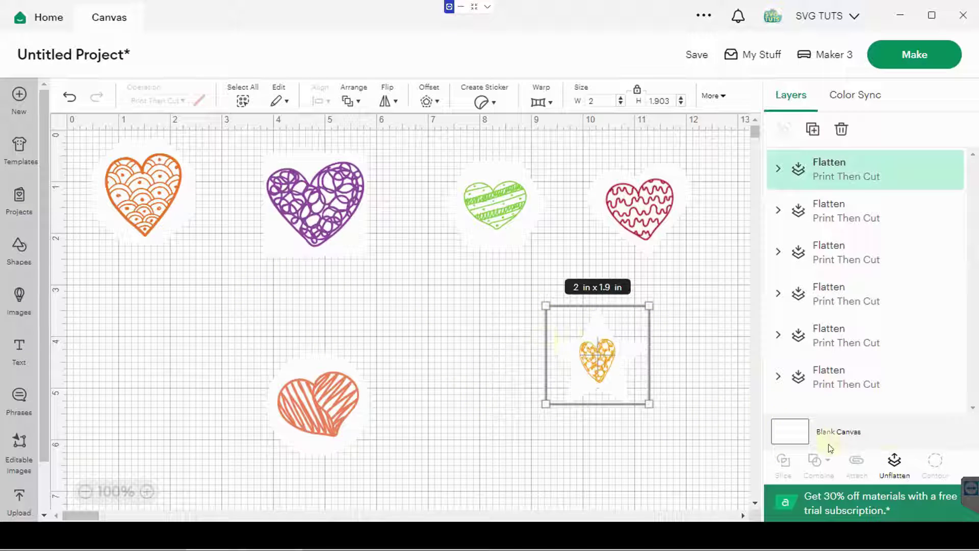
pyautogui.moveTo(332, 402); pyautogui.dragTo(253, 349)
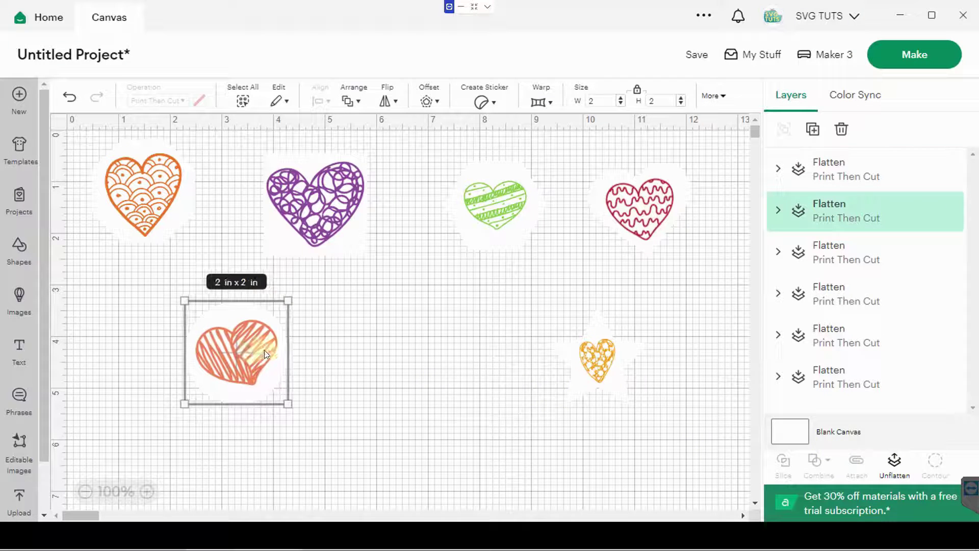
# Set the canvas background colour to black and hide the grid.
pyautogui.click(803, 435)
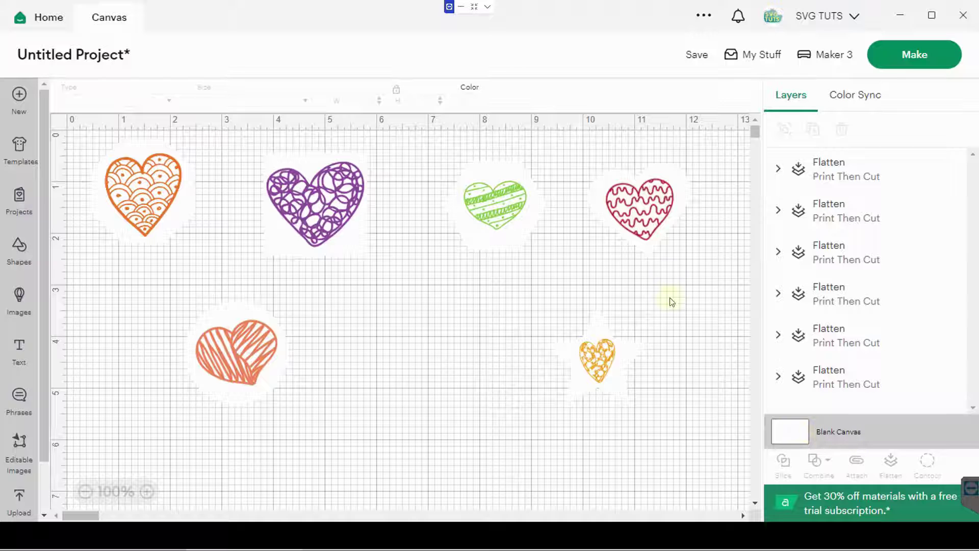
pyautogui.click(465, 100)
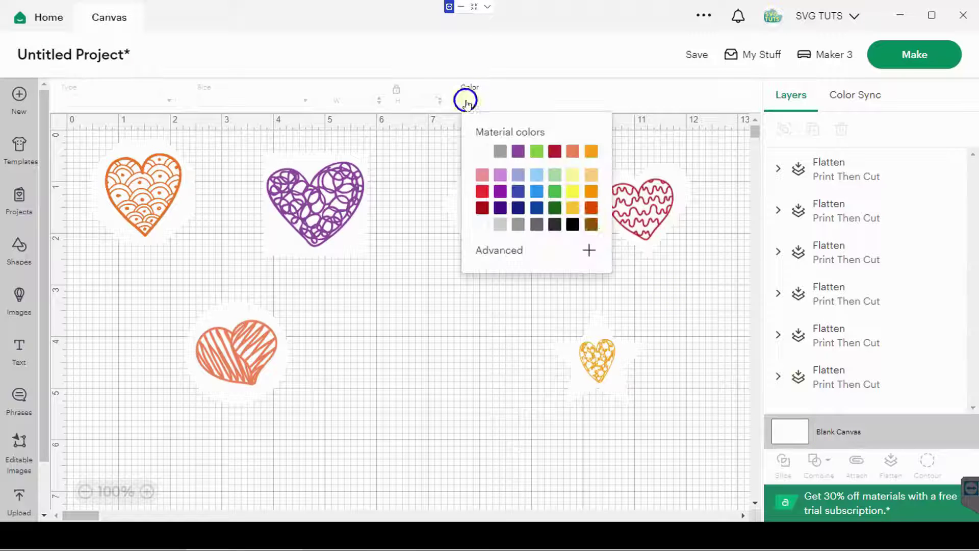
pyautogui.click(577, 228)
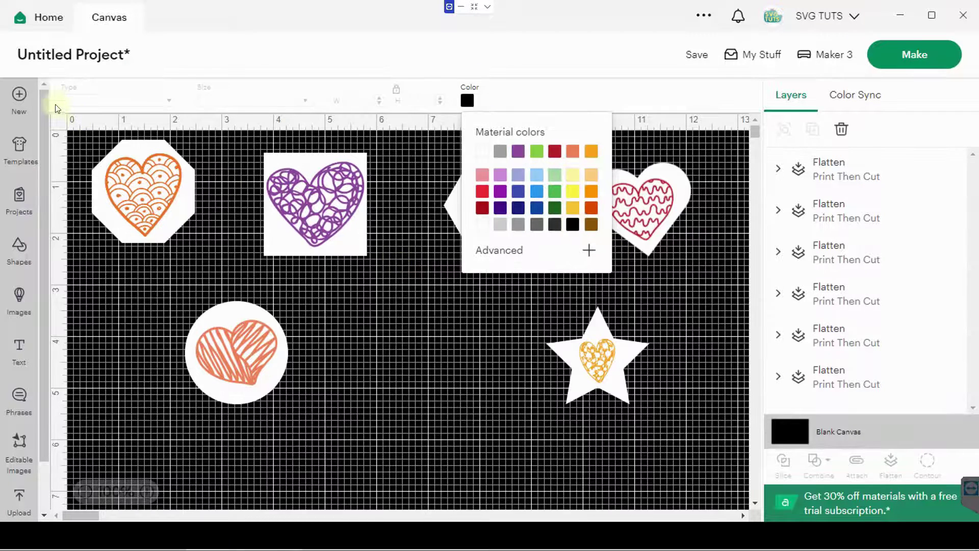
pyautogui.click(57, 123)
# Arrange the stickers in two rows of three: octagon, square and hexagon above circle, star and white heart.
pyautogui.click(306, 230)
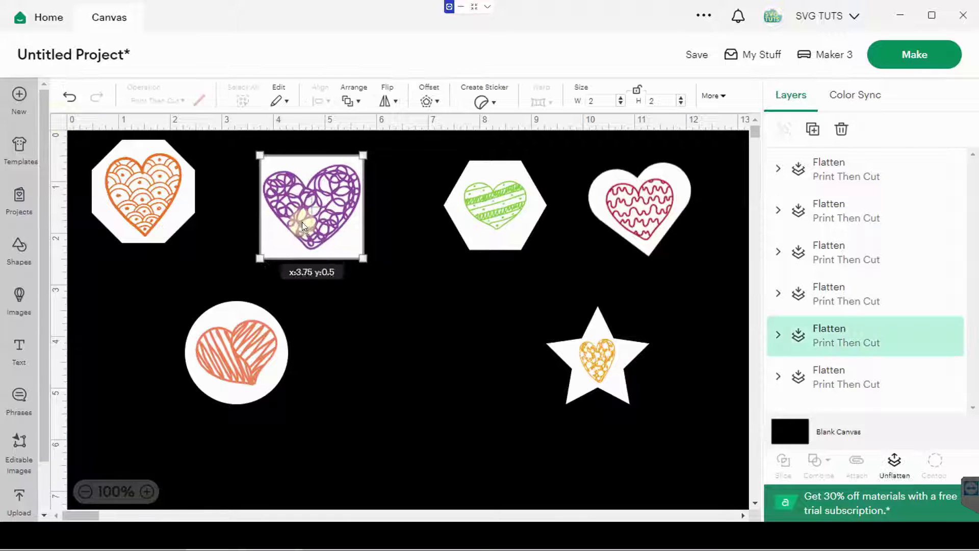
pyautogui.moveTo(174, 214); pyautogui.dragTo(207, 225)
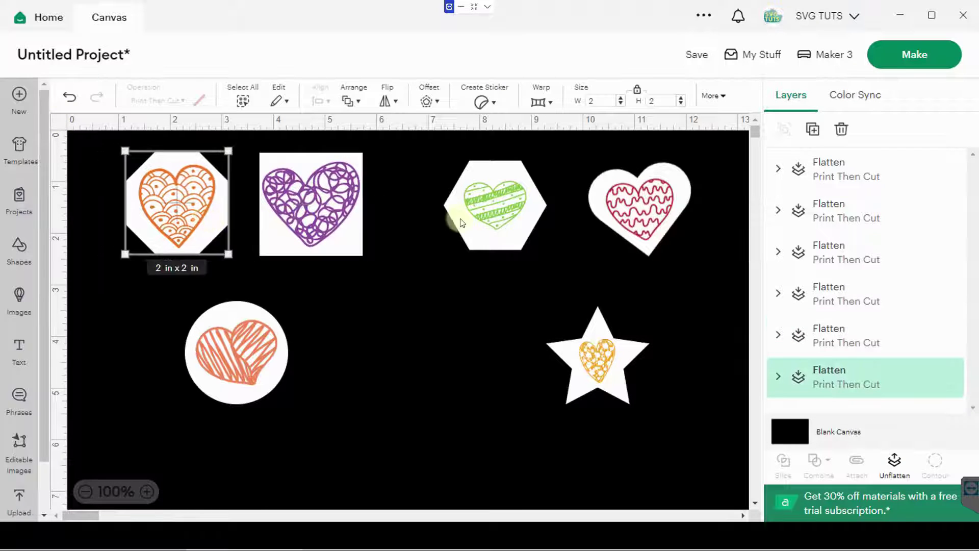
pyautogui.moveTo(487, 217); pyautogui.dragTo(422, 215)
pyautogui.moveTo(422, 215); pyautogui.dragTo(423, 216)
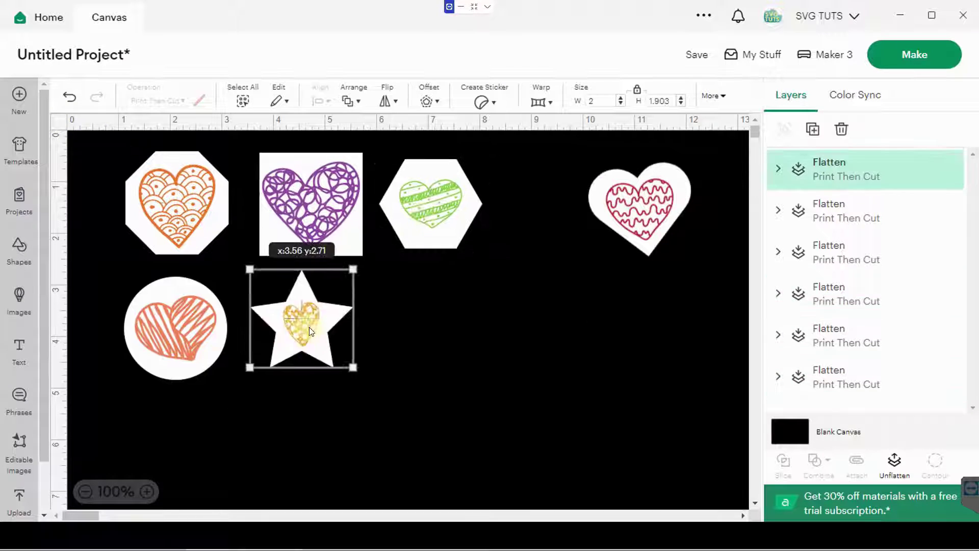
pyautogui.moveTo(309, 326); pyautogui.dragTo(306, 323)
pyautogui.moveTo(666, 214); pyautogui.dragTo(463, 321)
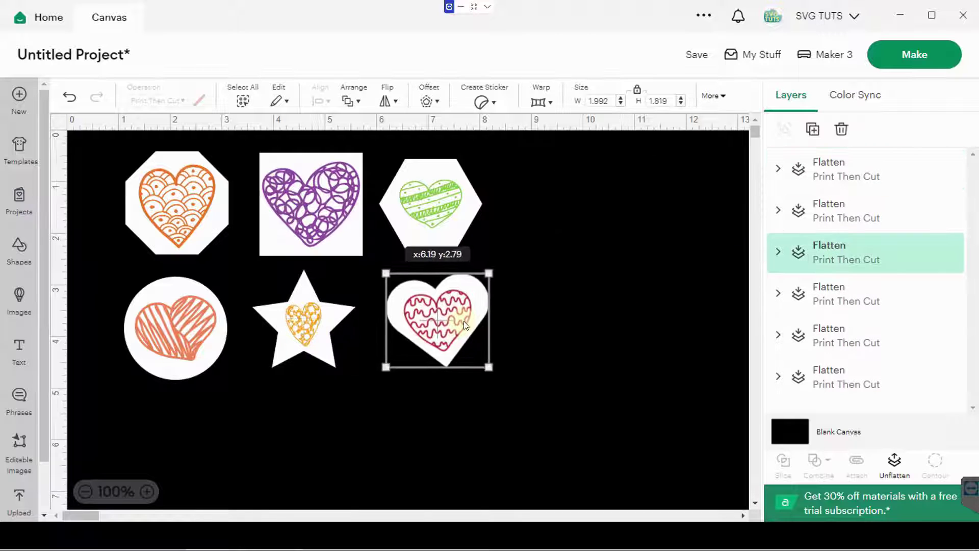
# Flatten all six stickers into one Print Then Cut layer and expand it to show its contents.
pyautogui.moveTo(579, 399); pyautogui.dragTo(79, 140)
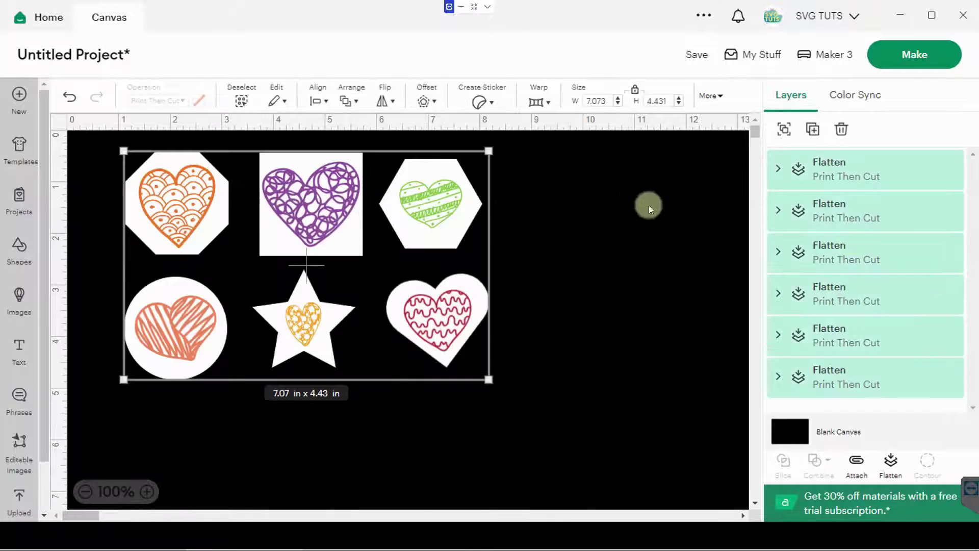
pyautogui.click(901, 464)
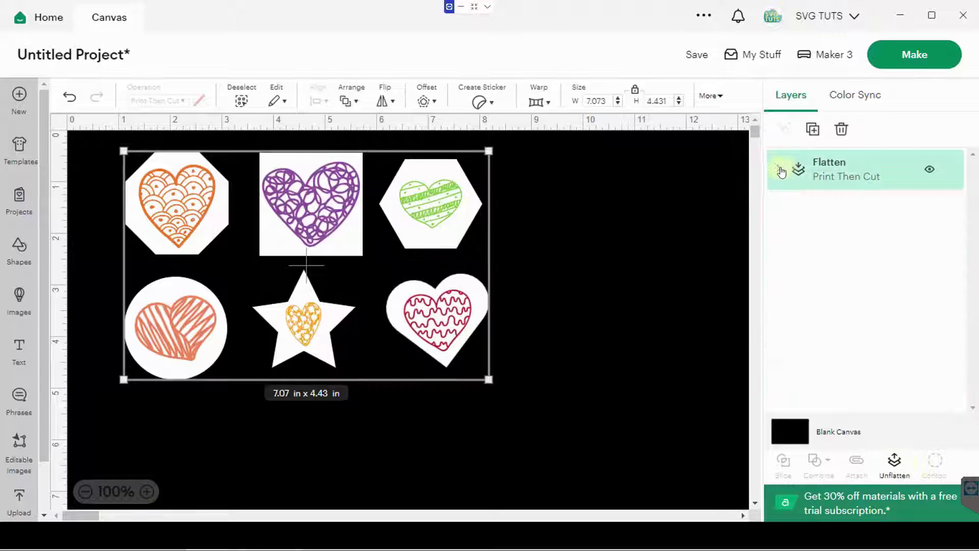
pyautogui.click(779, 168)
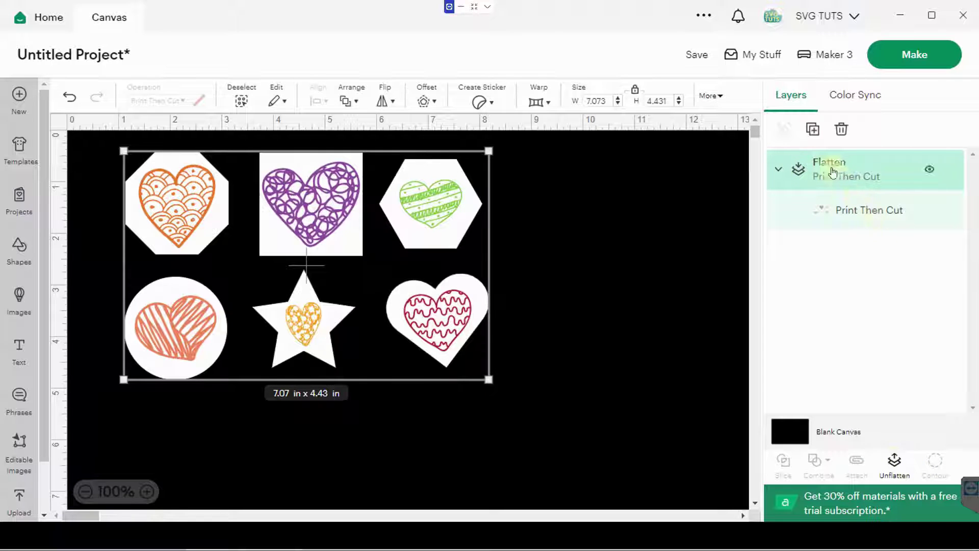
# Send the design to be made, saving the project with the title Heart Stickers.
pyautogui.click(917, 55)
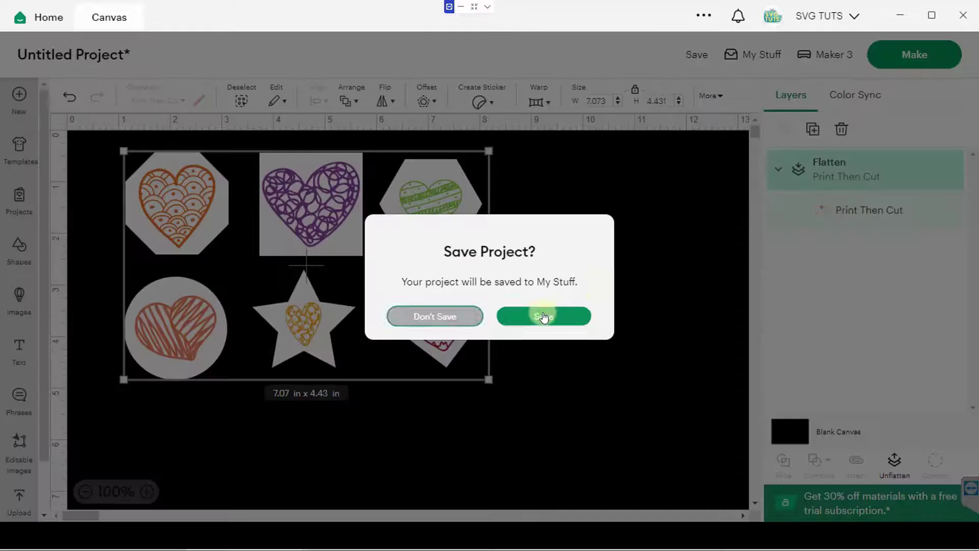
pyautogui.click(542, 315)
pyautogui.click(394, 105)
pyautogui.write('Heart St')
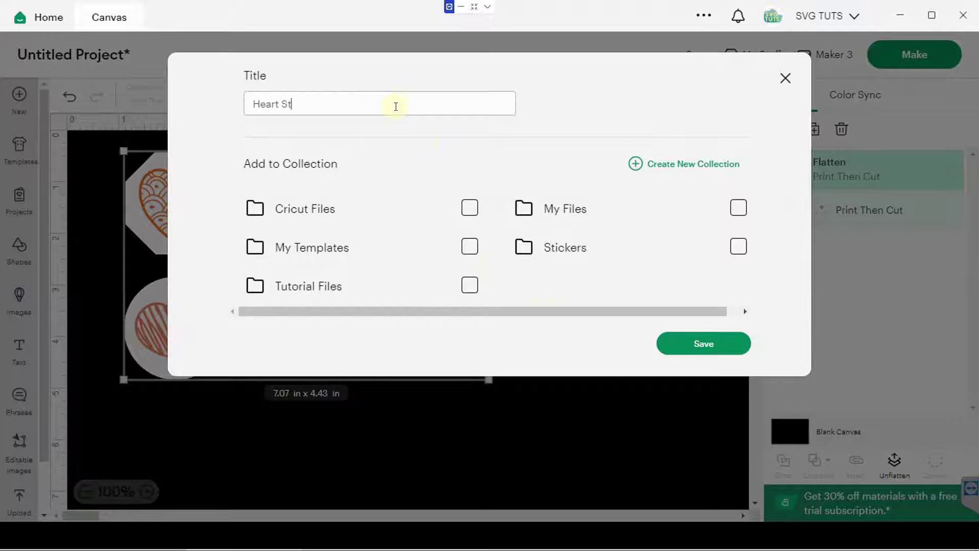
pyautogui.write('ickers')
pyautogui.click(693, 347)
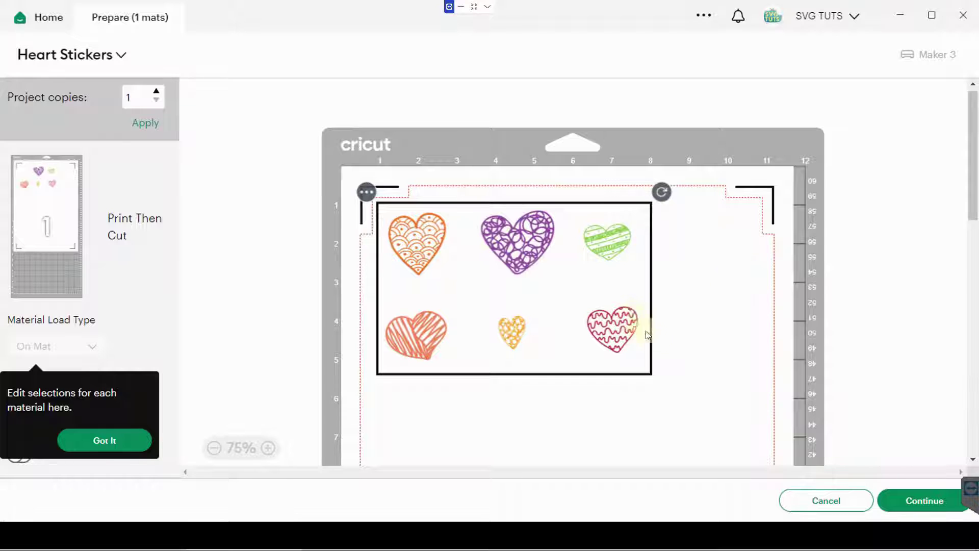
# Cancel the mat preparation to return to the canvas and hide its grid.
pyautogui.click(826, 500)
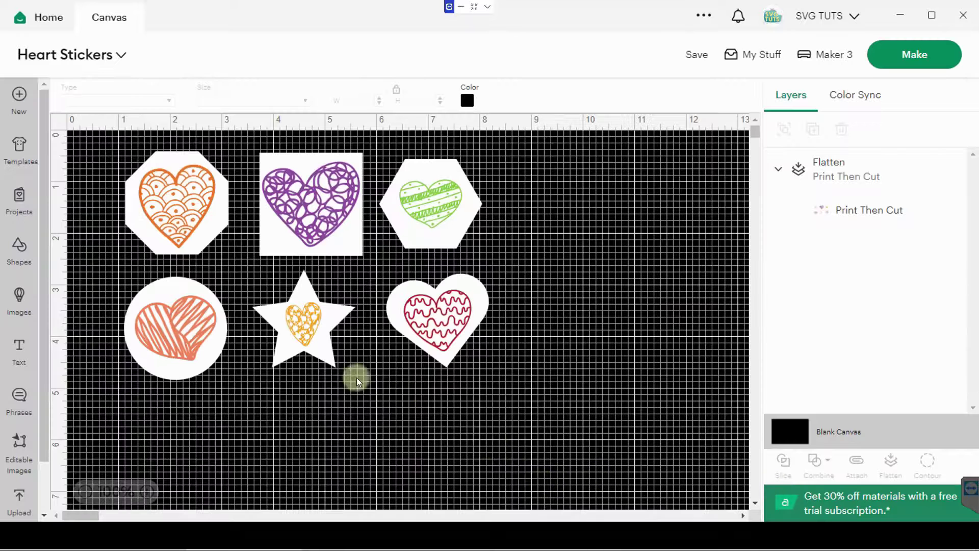
pyautogui.click(59, 124)
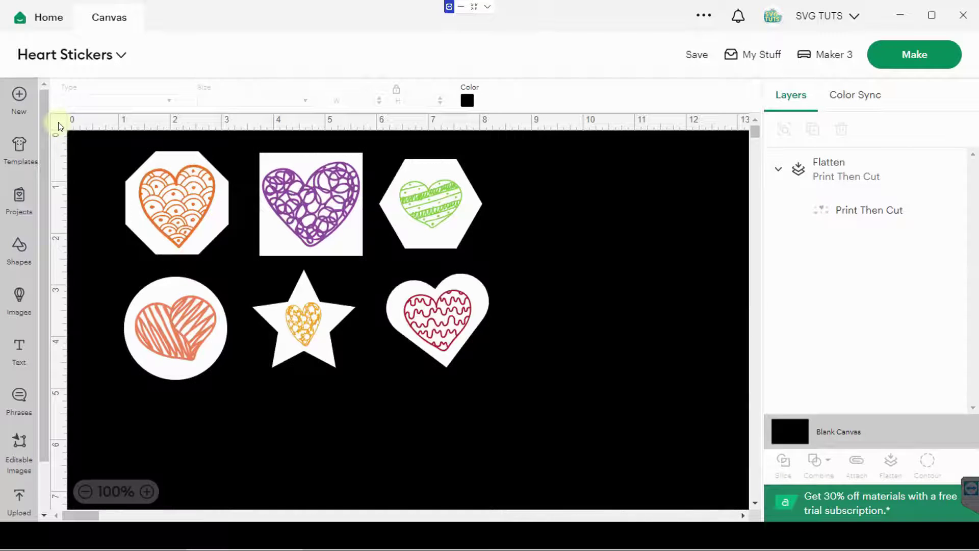